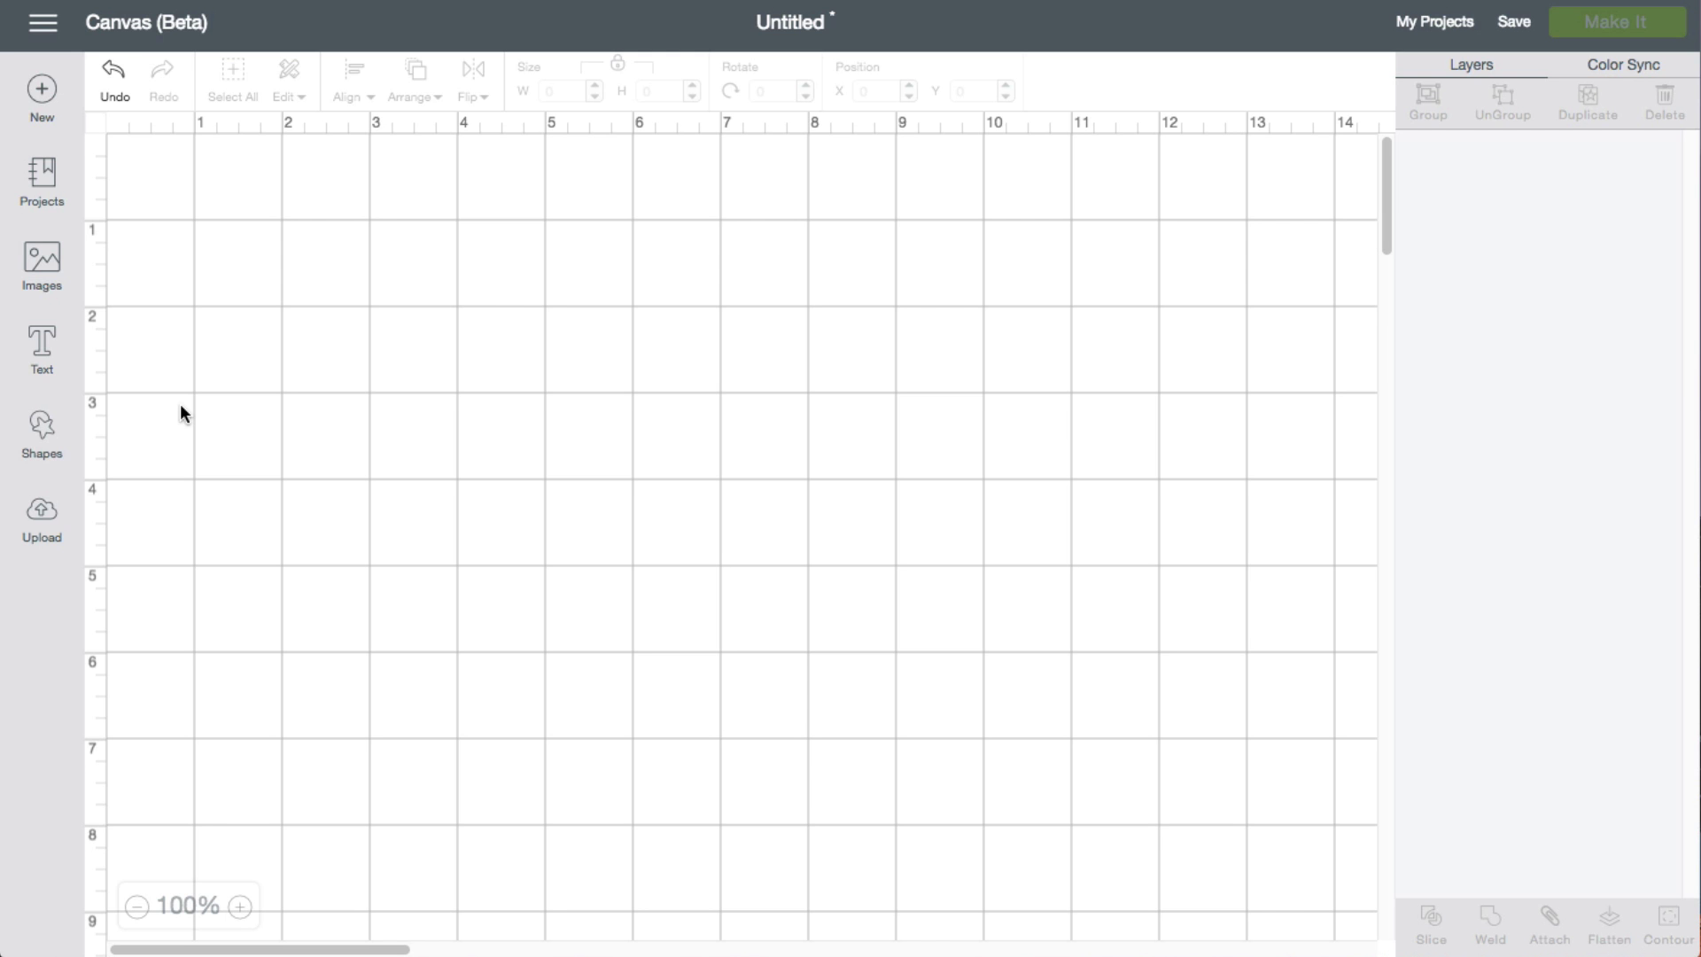
# Add a circle, a heart and a star shape to the empty canvas.
pyautogui.click(46, 434)
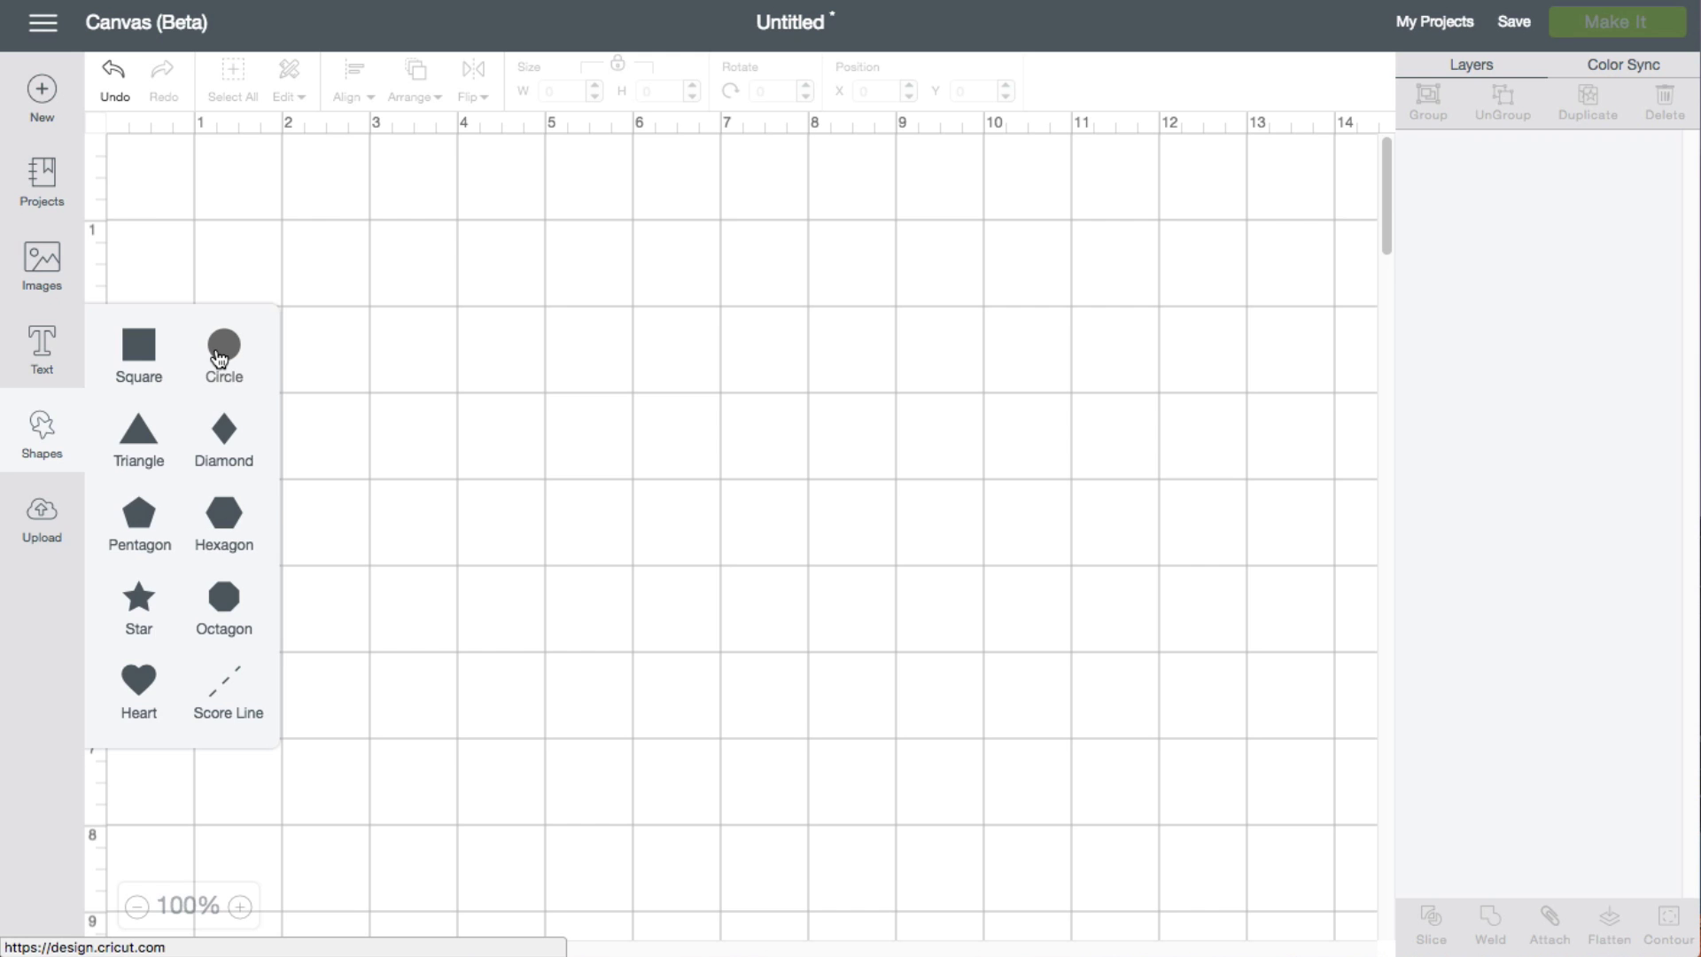
pyautogui.click(218, 358)
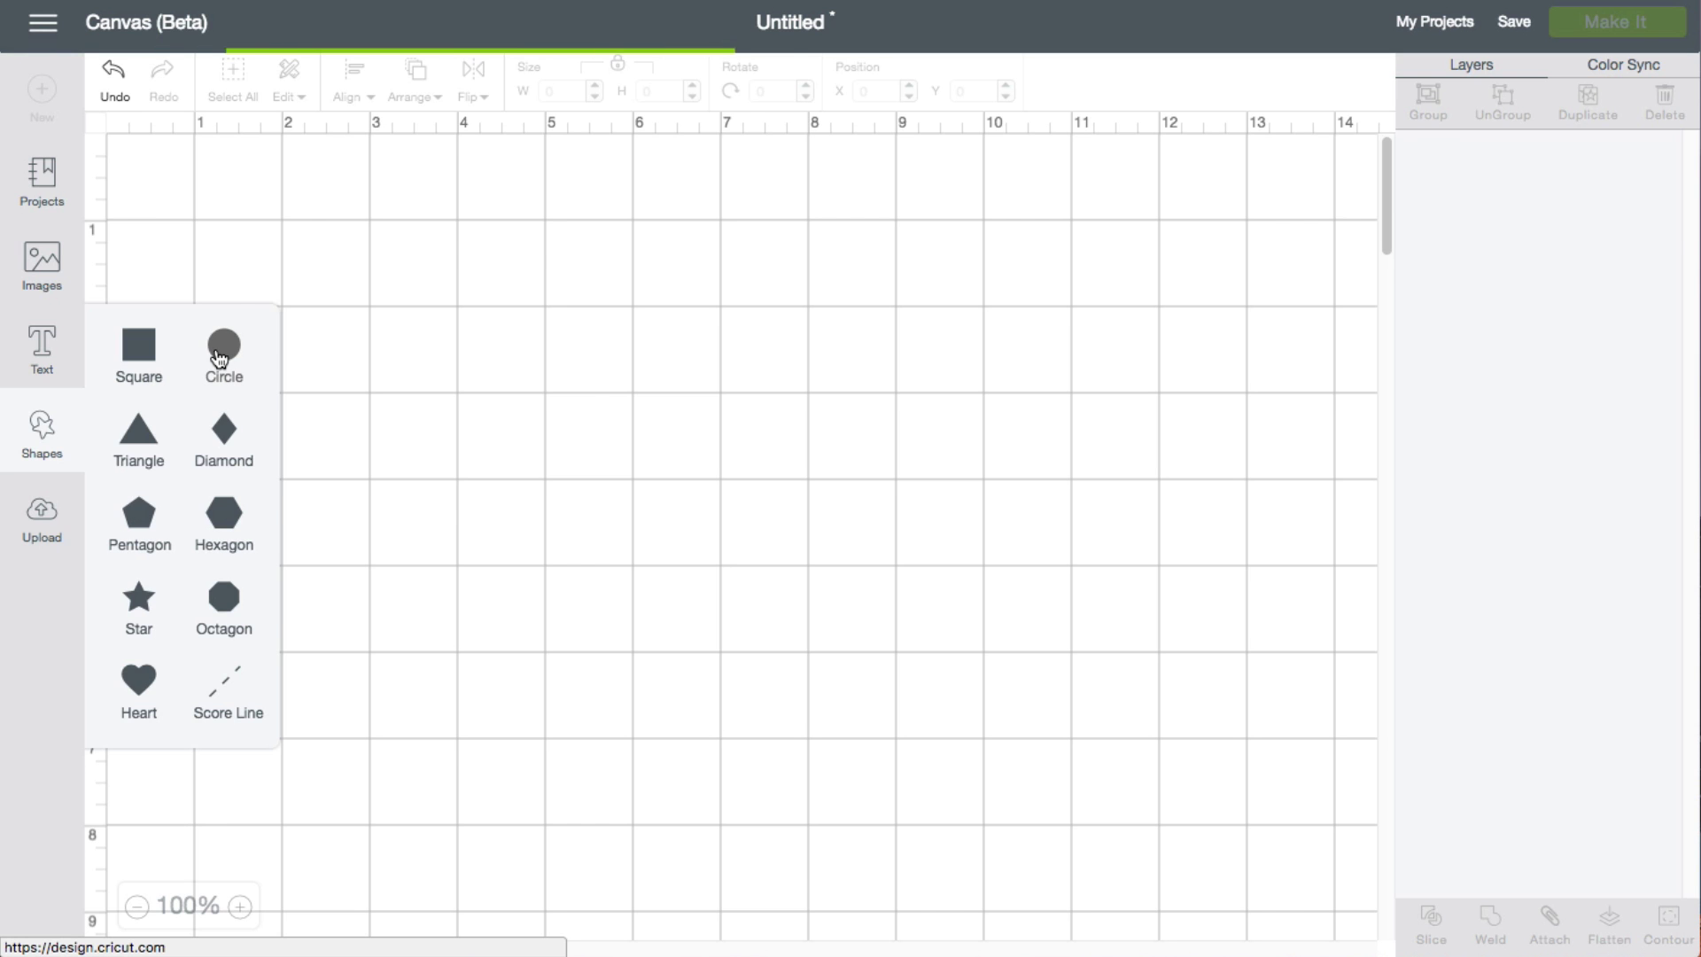
pyautogui.click(137, 680)
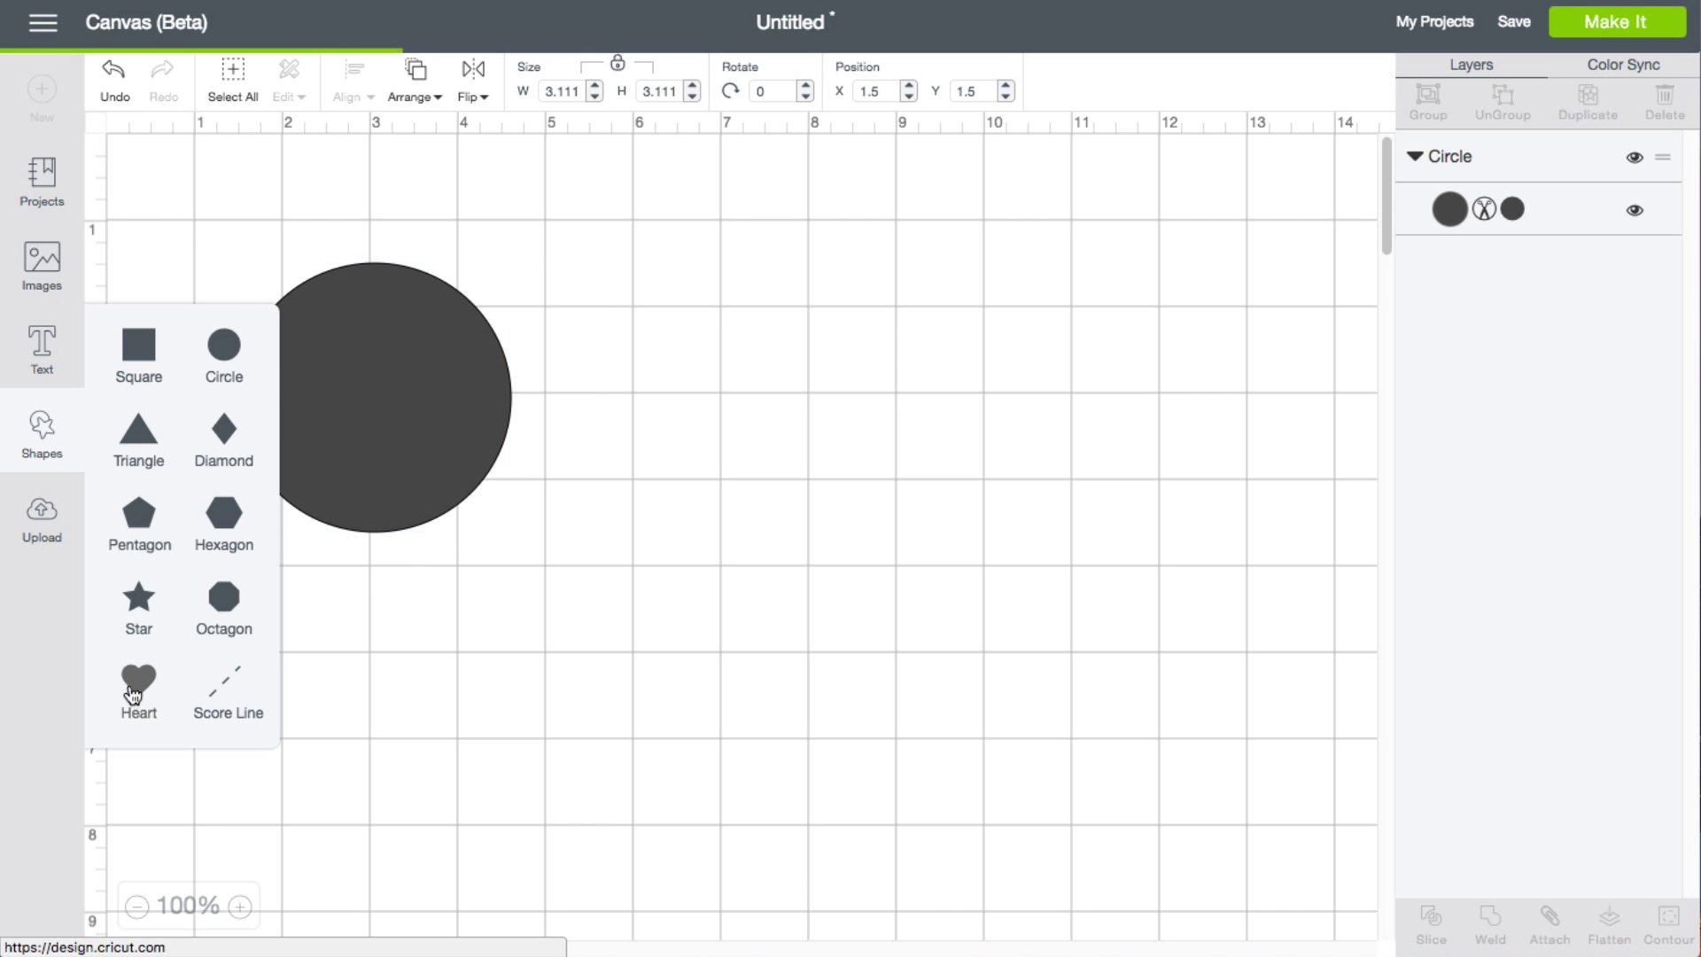
pyautogui.click(142, 605)
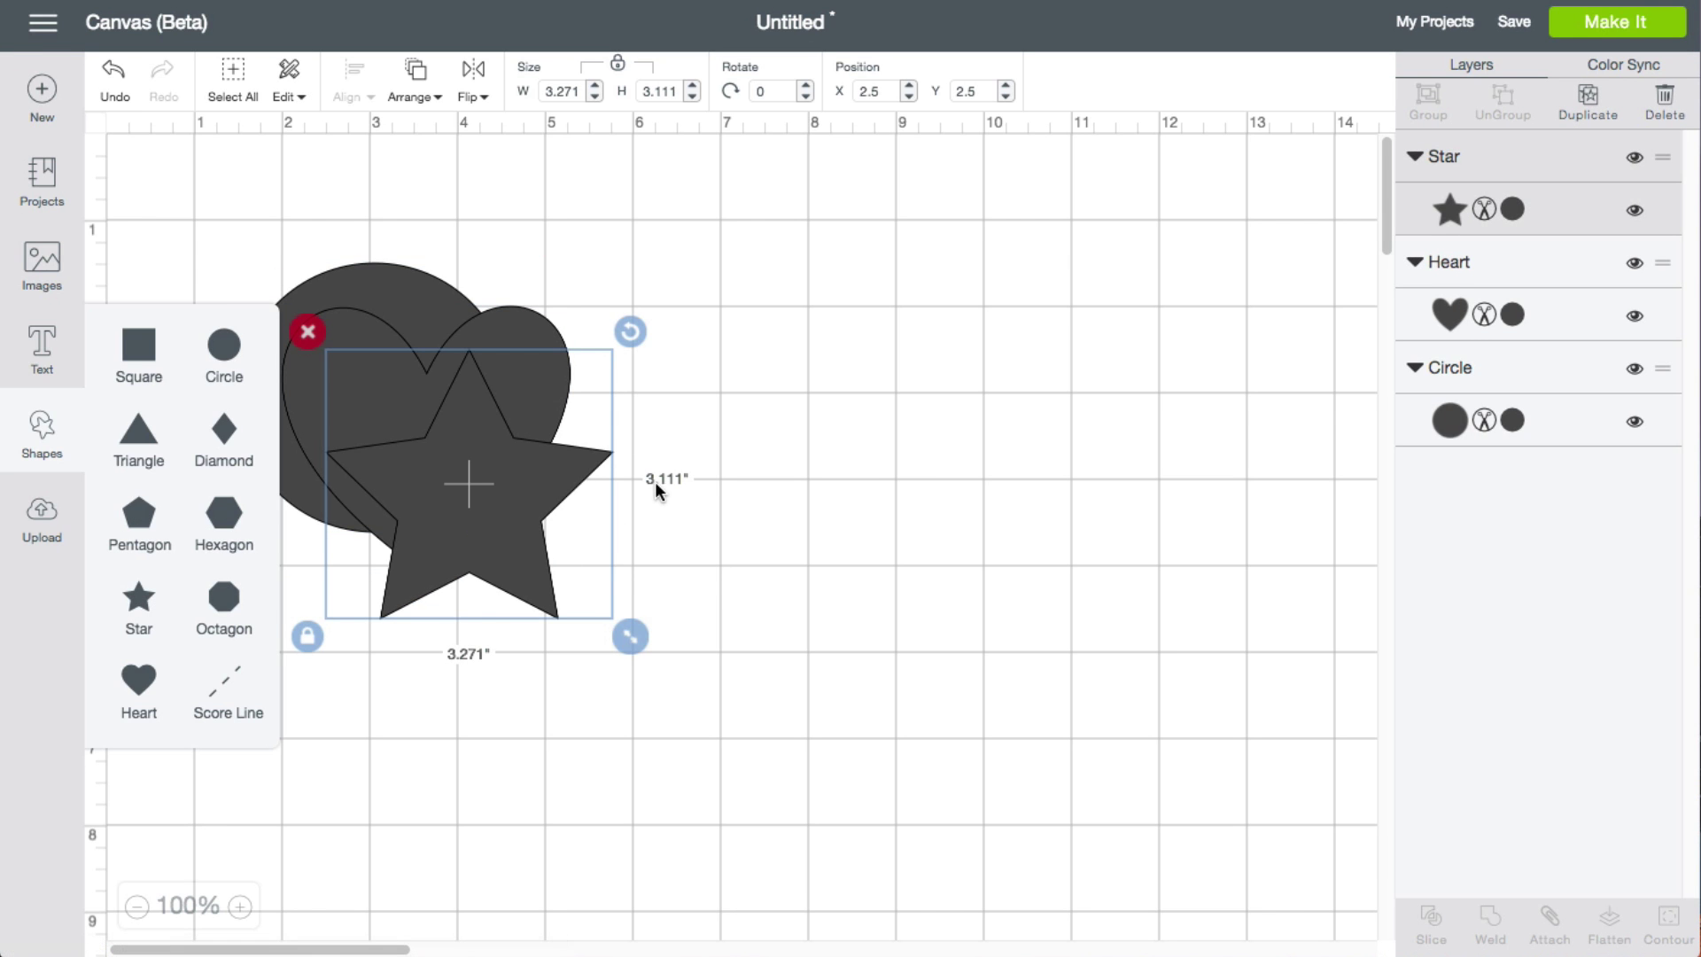
pyautogui.click(856, 436)
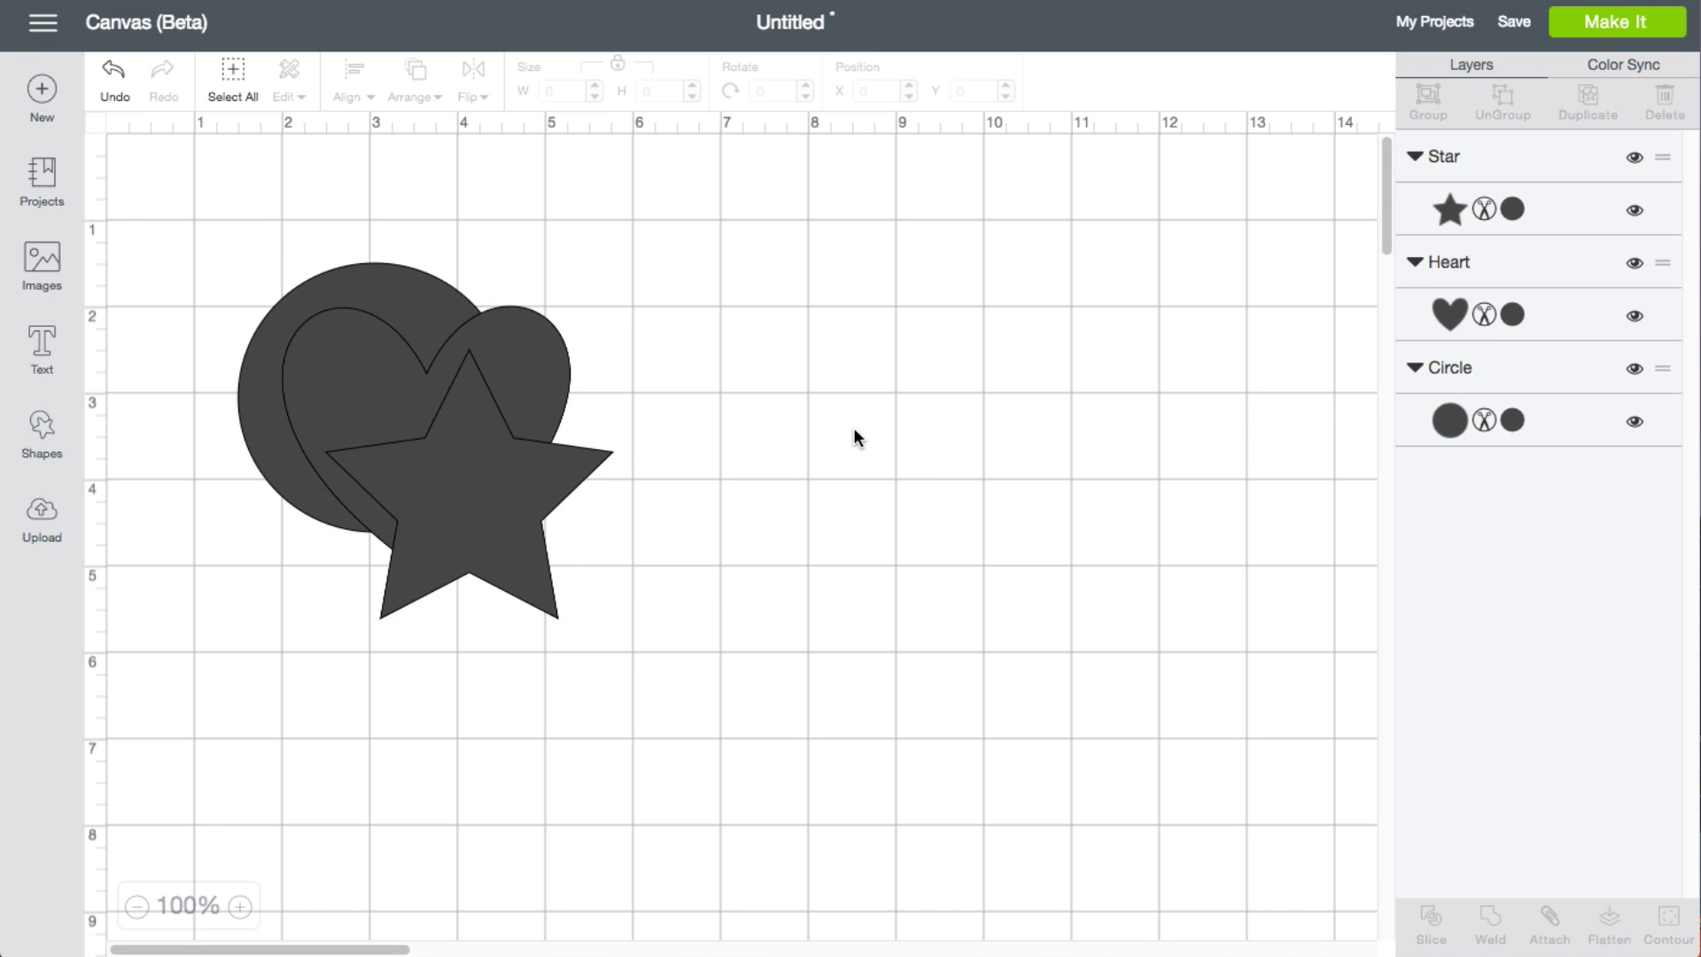
# Recolour the circle with the basic orange colour Adobe Clay.
pyautogui.click(440, 300)
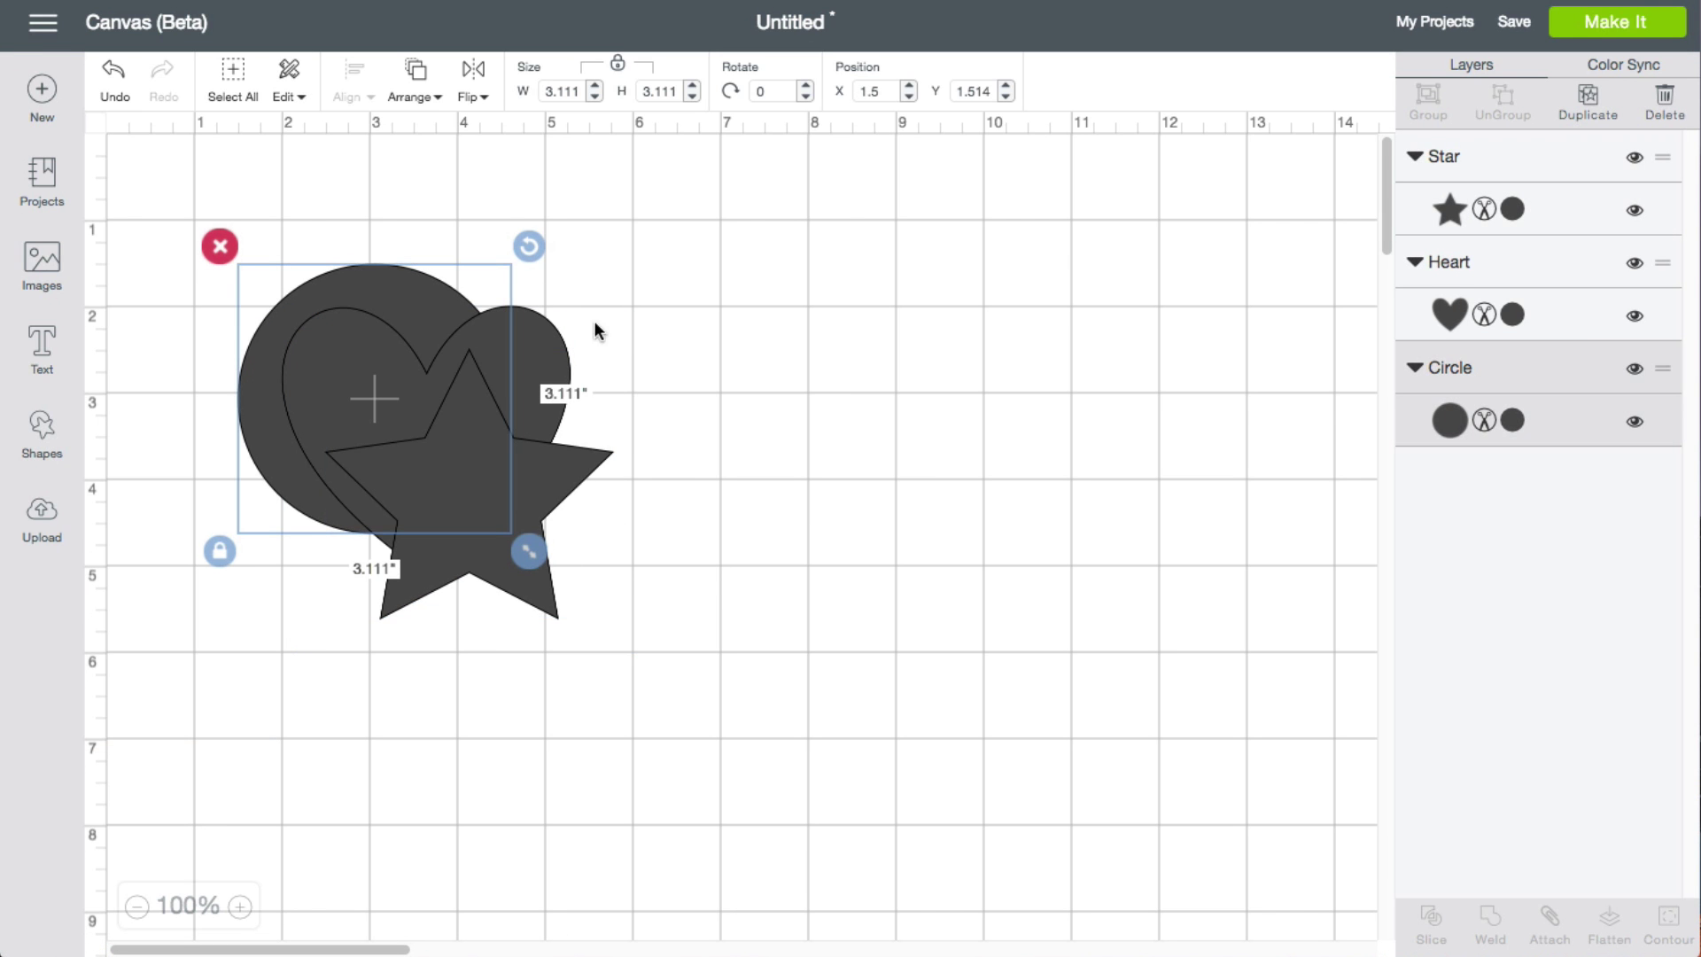
pyautogui.click(1450, 420)
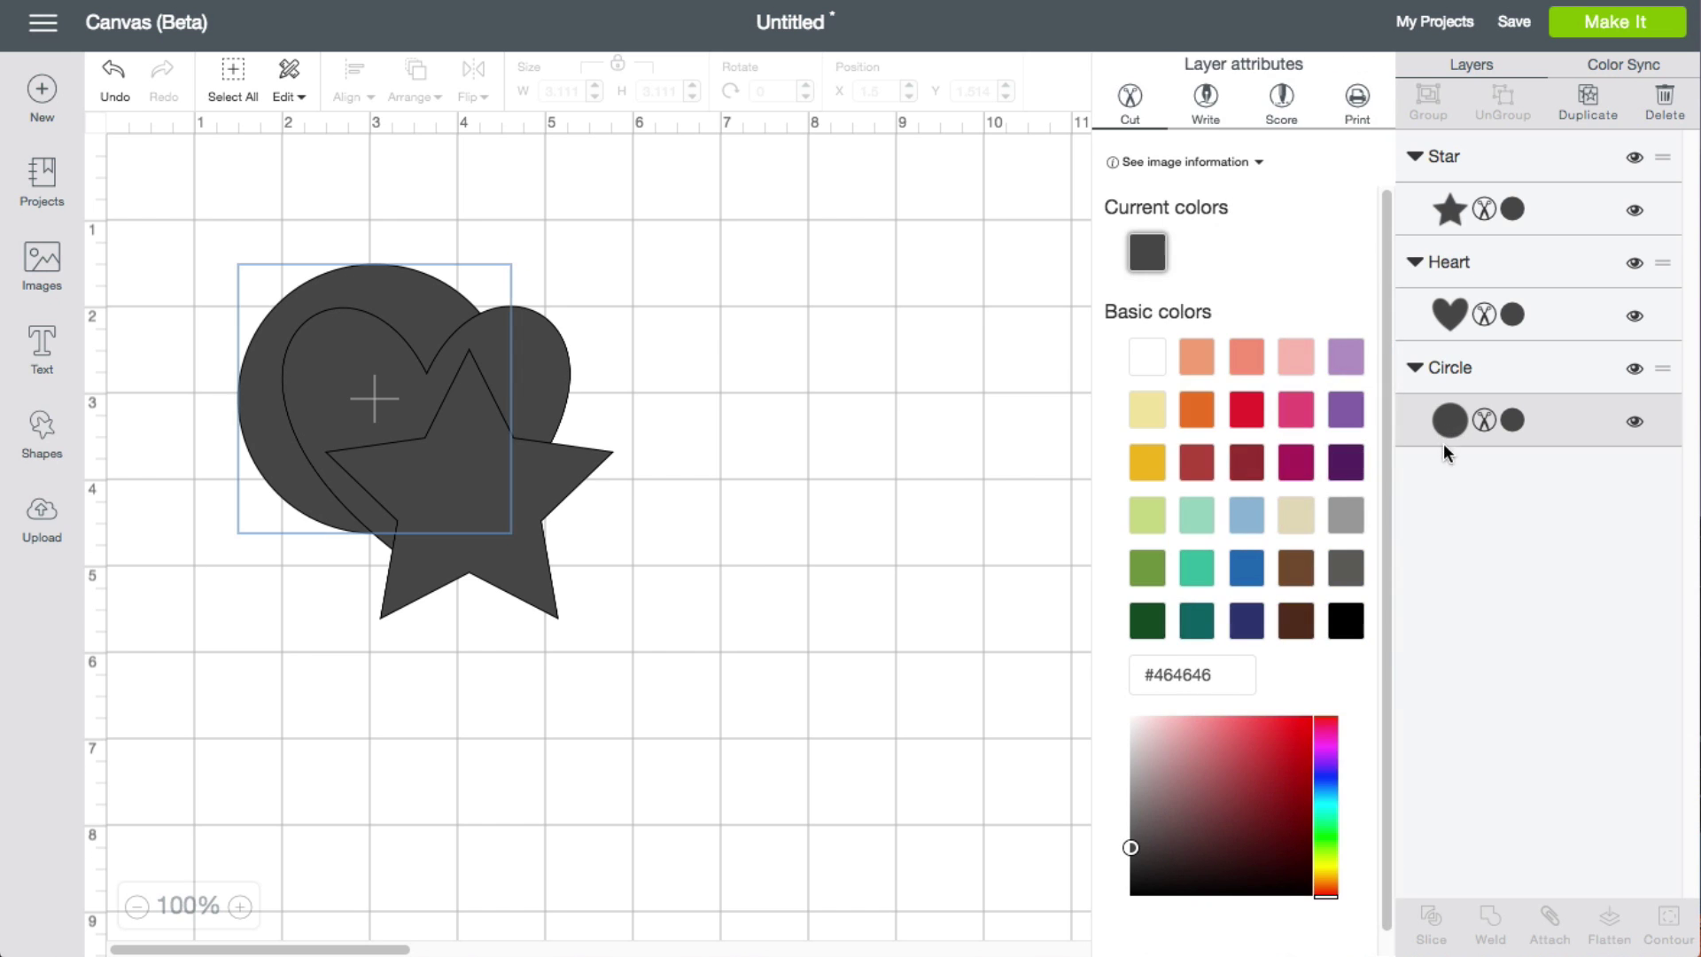
pyautogui.click(1198, 409)
pyautogui.click(411, 324)
# Move the circle clear of the heart and centre the star on it, shrunk to about 1.63 by 1.55 inches.
pyautogui.moveTo(437, 293); pyautogui.dragTo(898, 218)
pyautogui.moveTo(570, 359); pyautogui.dragTo(1034, 476)
pyautogui.moveTo(1062, 747); pyautogui.dragTo(921, 661)
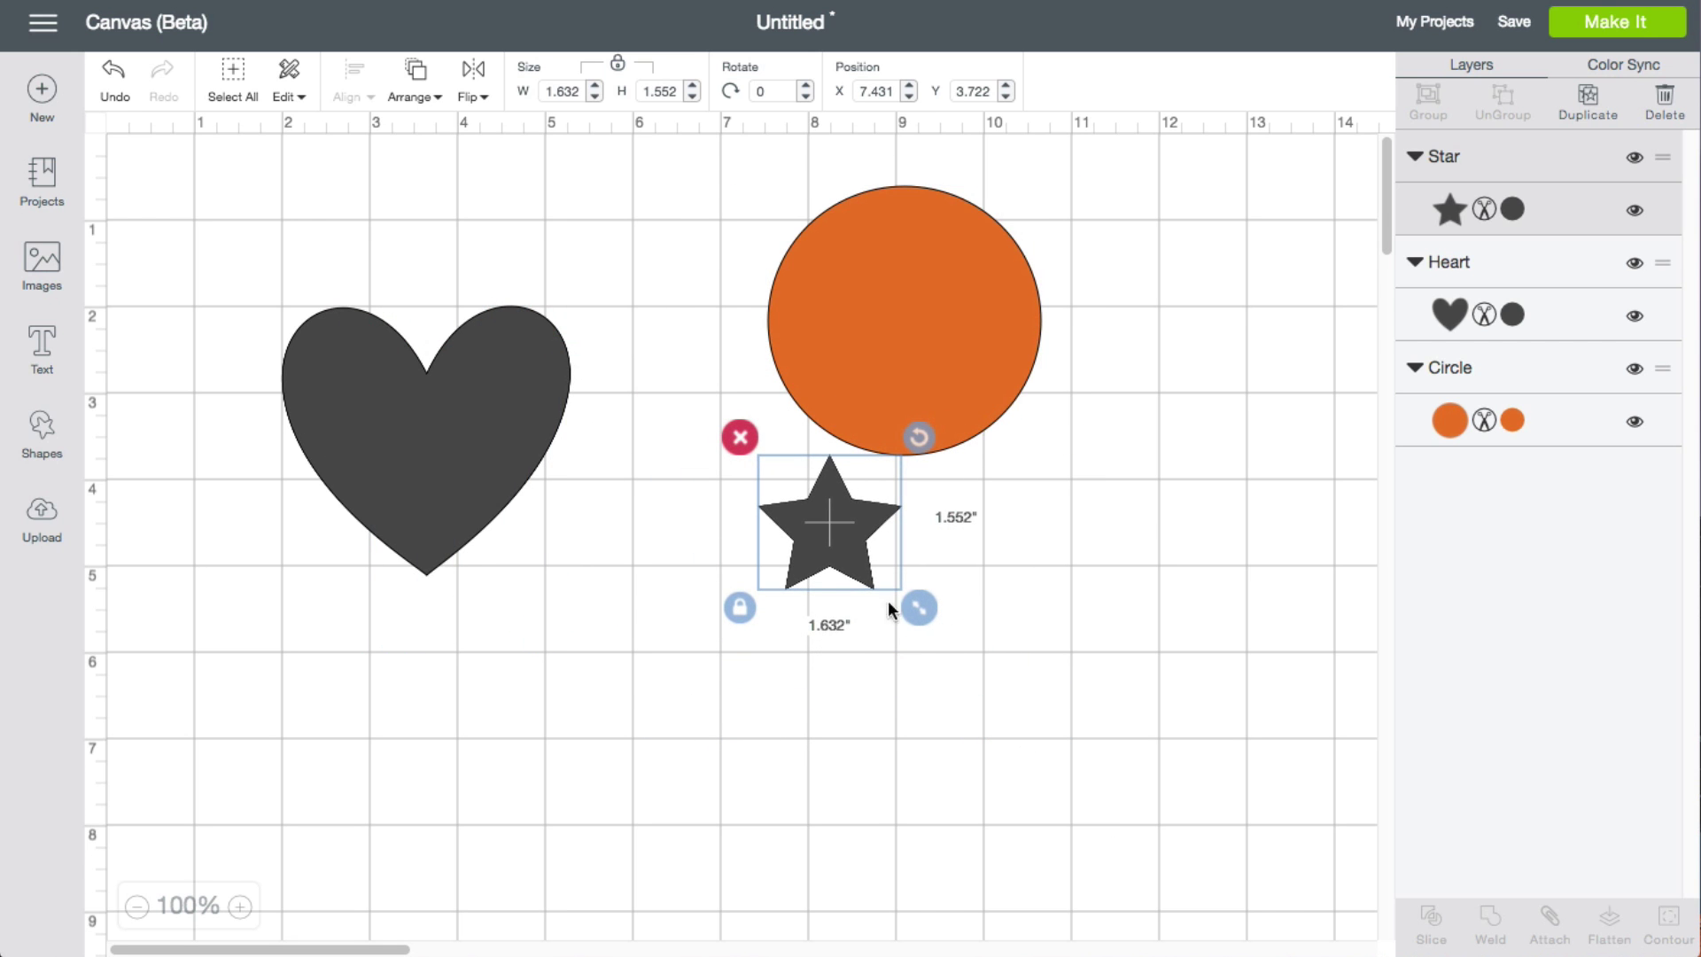
pyautogui.moveTo(823, 546); pyautogui.dragTo(910, 338)
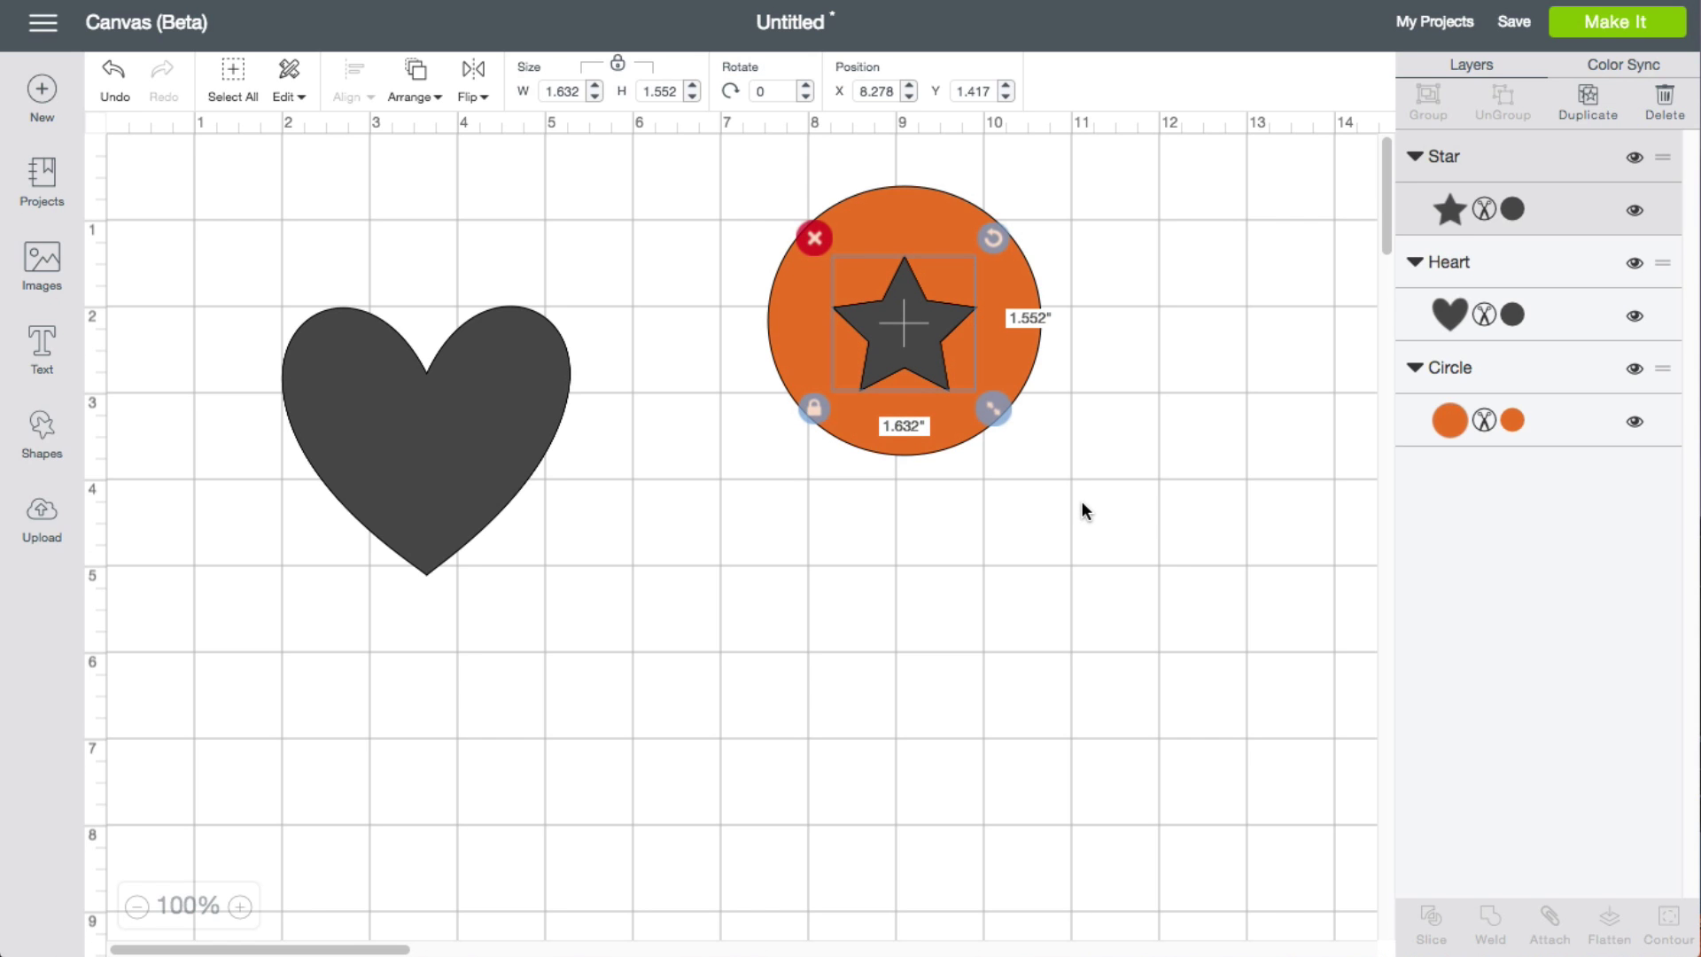
# Preview the star with the Write, Score and Print line types and return it to Cut.
pyautogui.click(1485, 210)
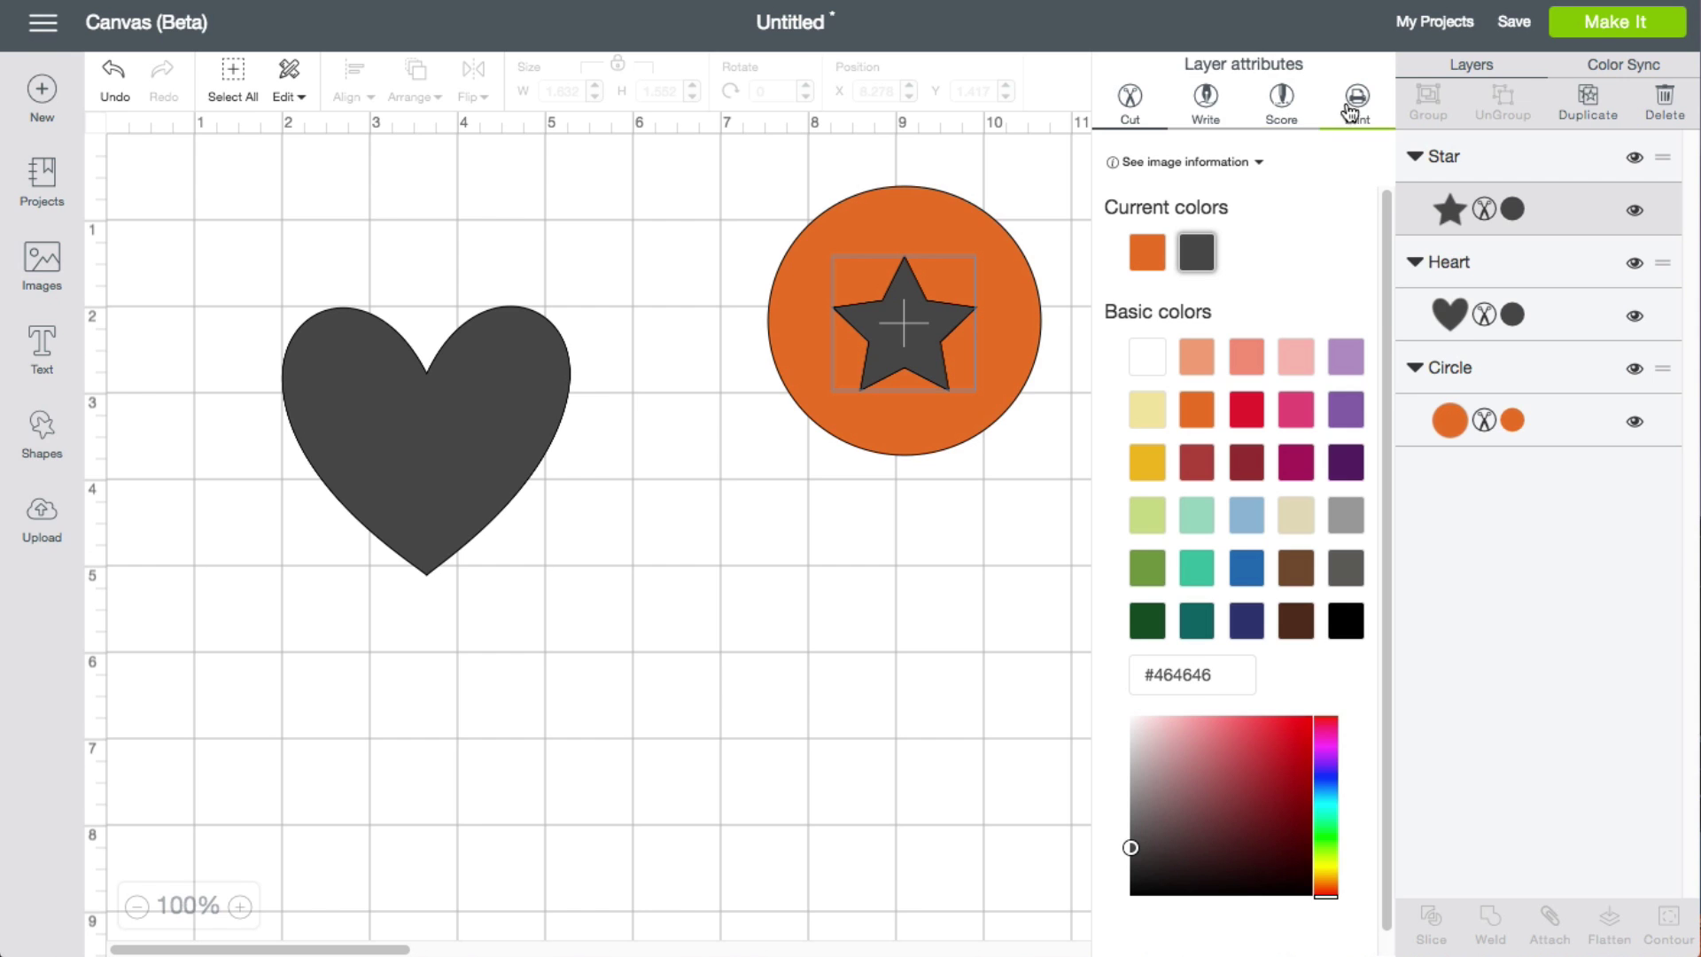
pyautogui.click(1206, 97)
pyautogui.click(1275, 102)
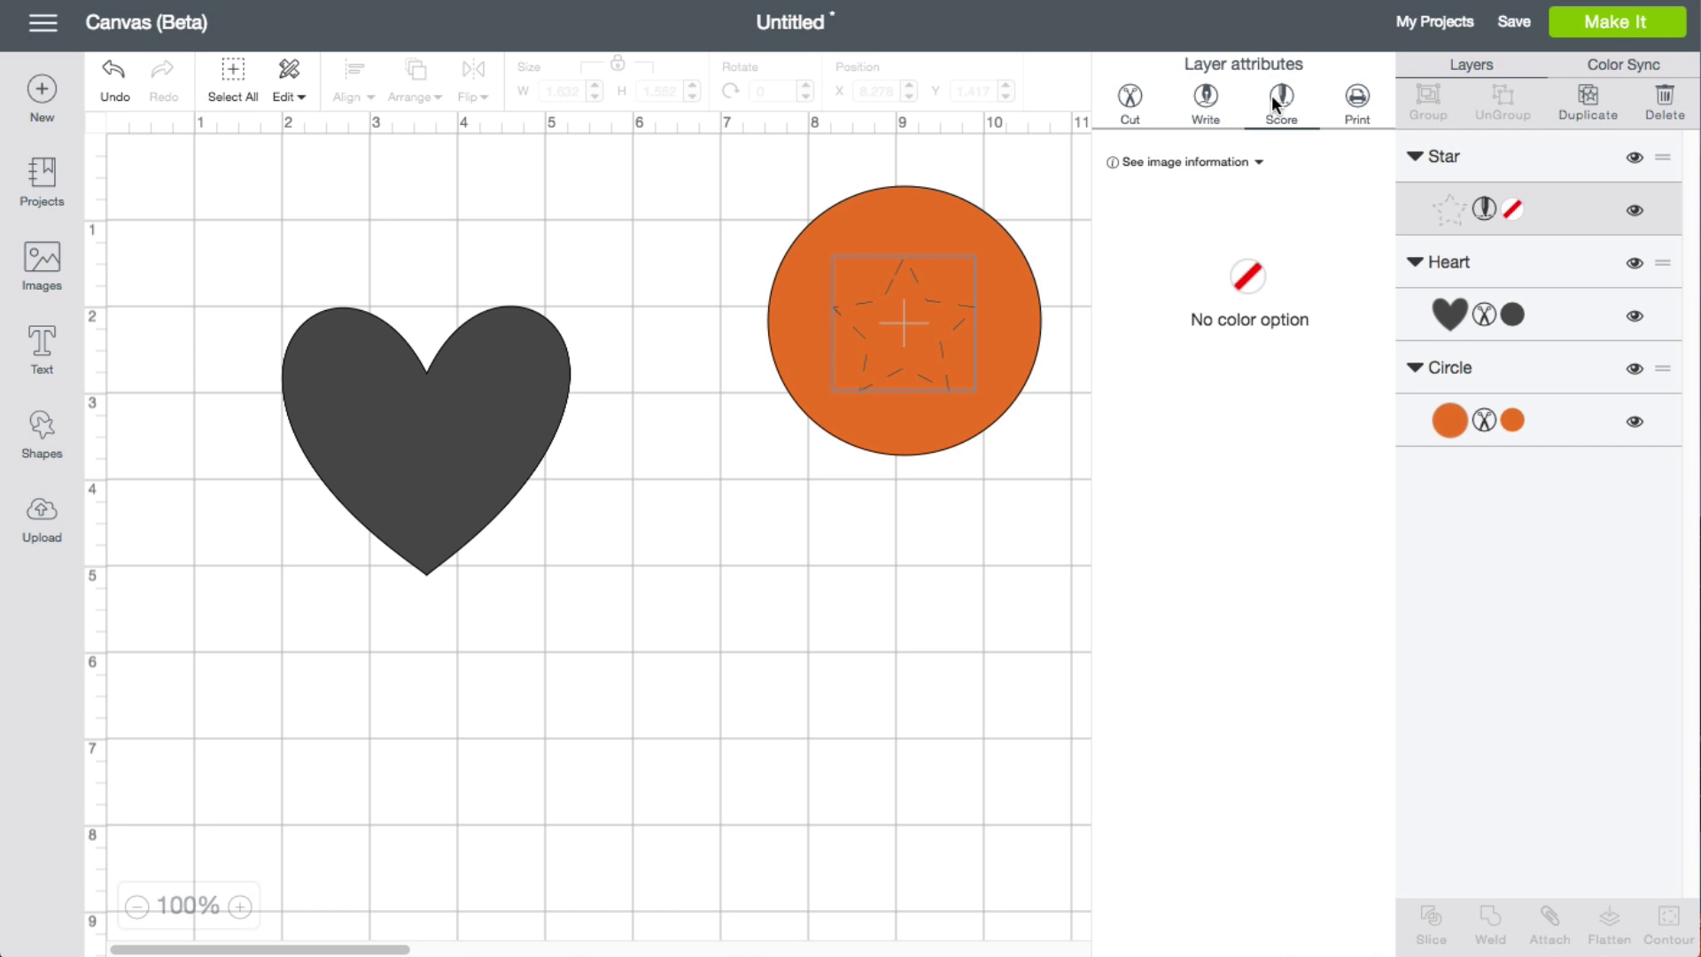
pyautogui.click(1359, 105)
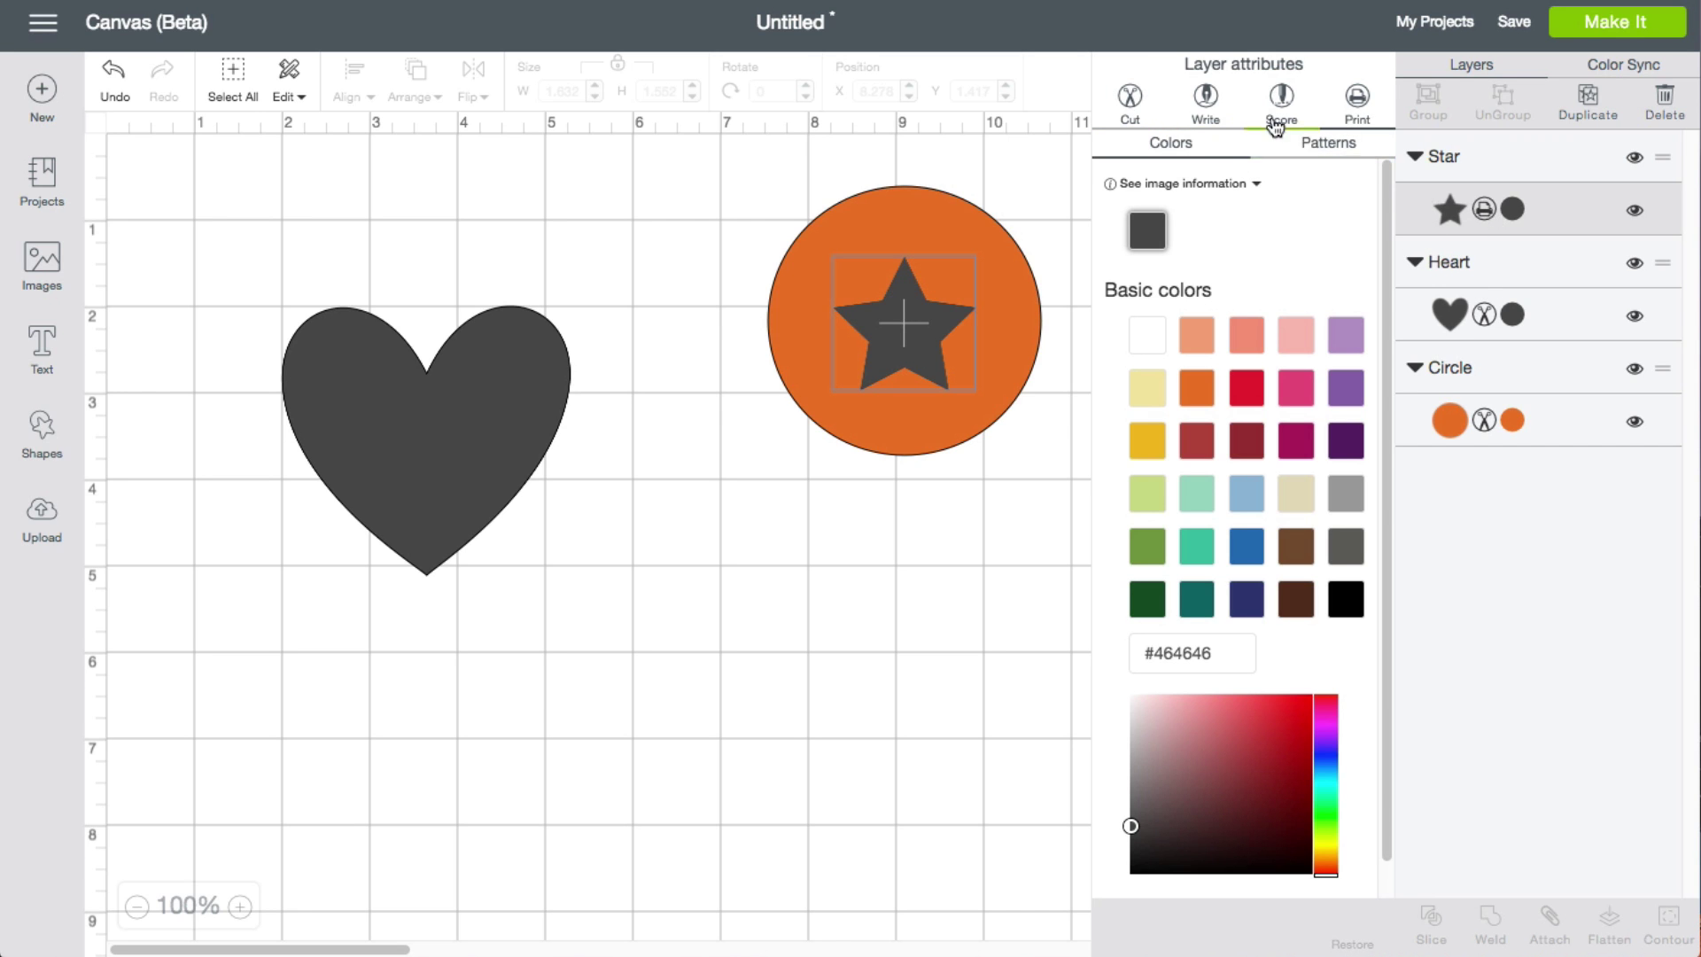
pyautogui.click(1133, 102)
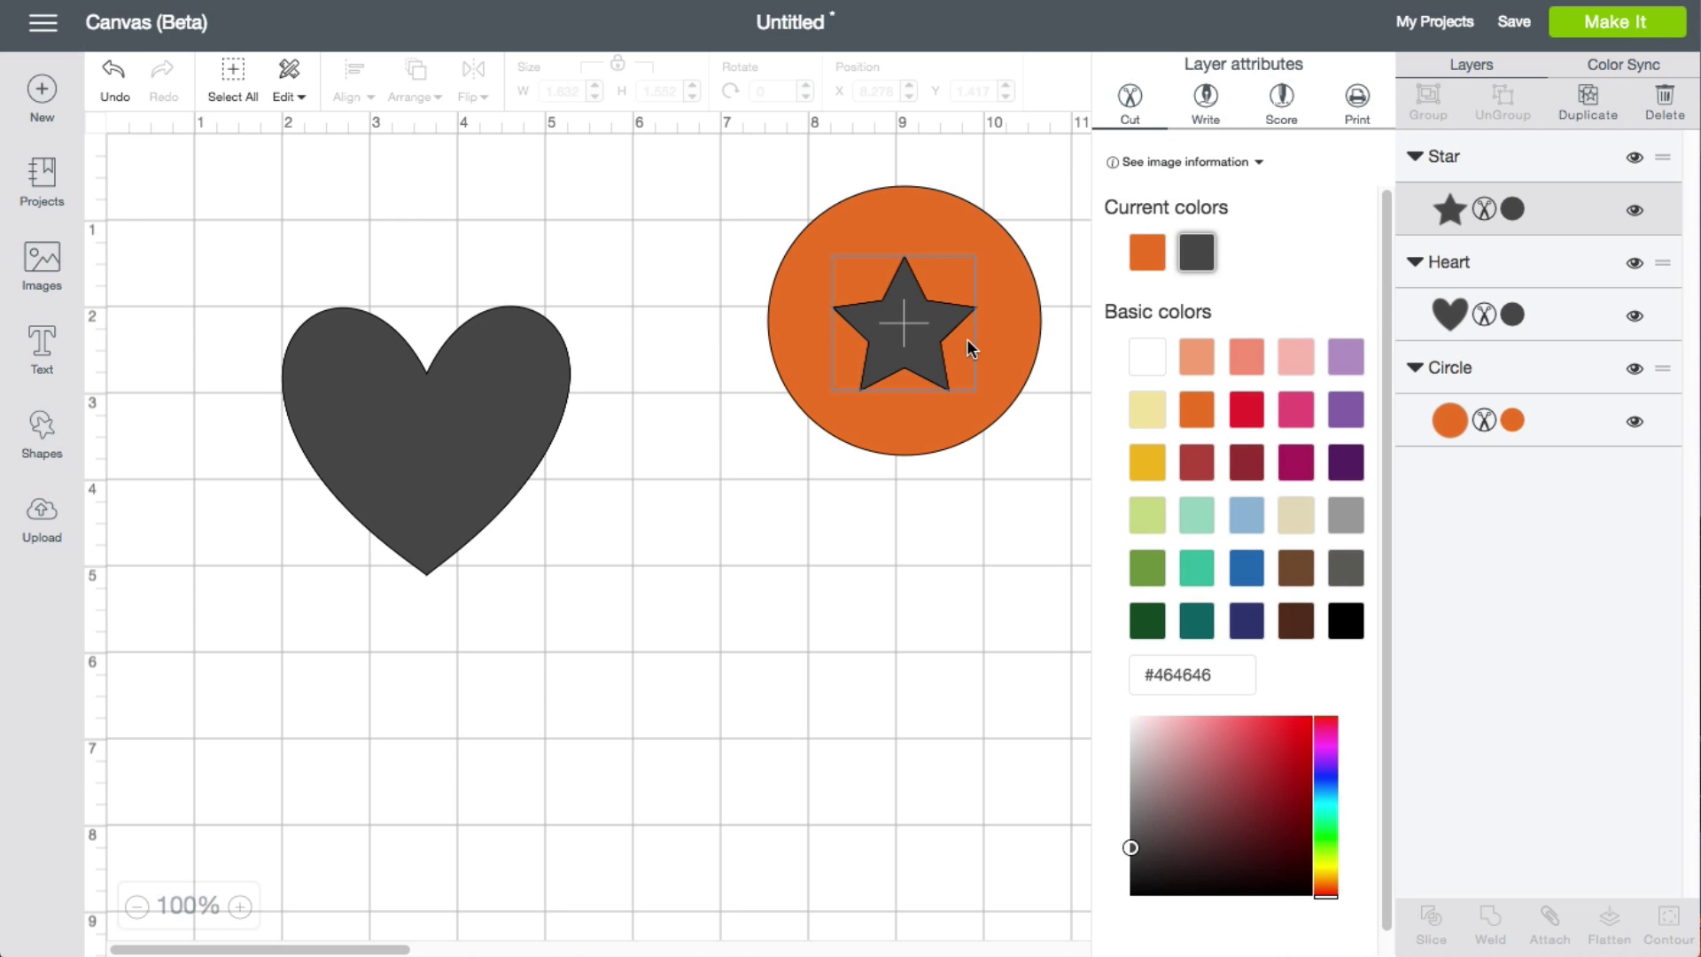
# Set the star on the orange circle to the Write line type.
pyautogui.click(914, 336)
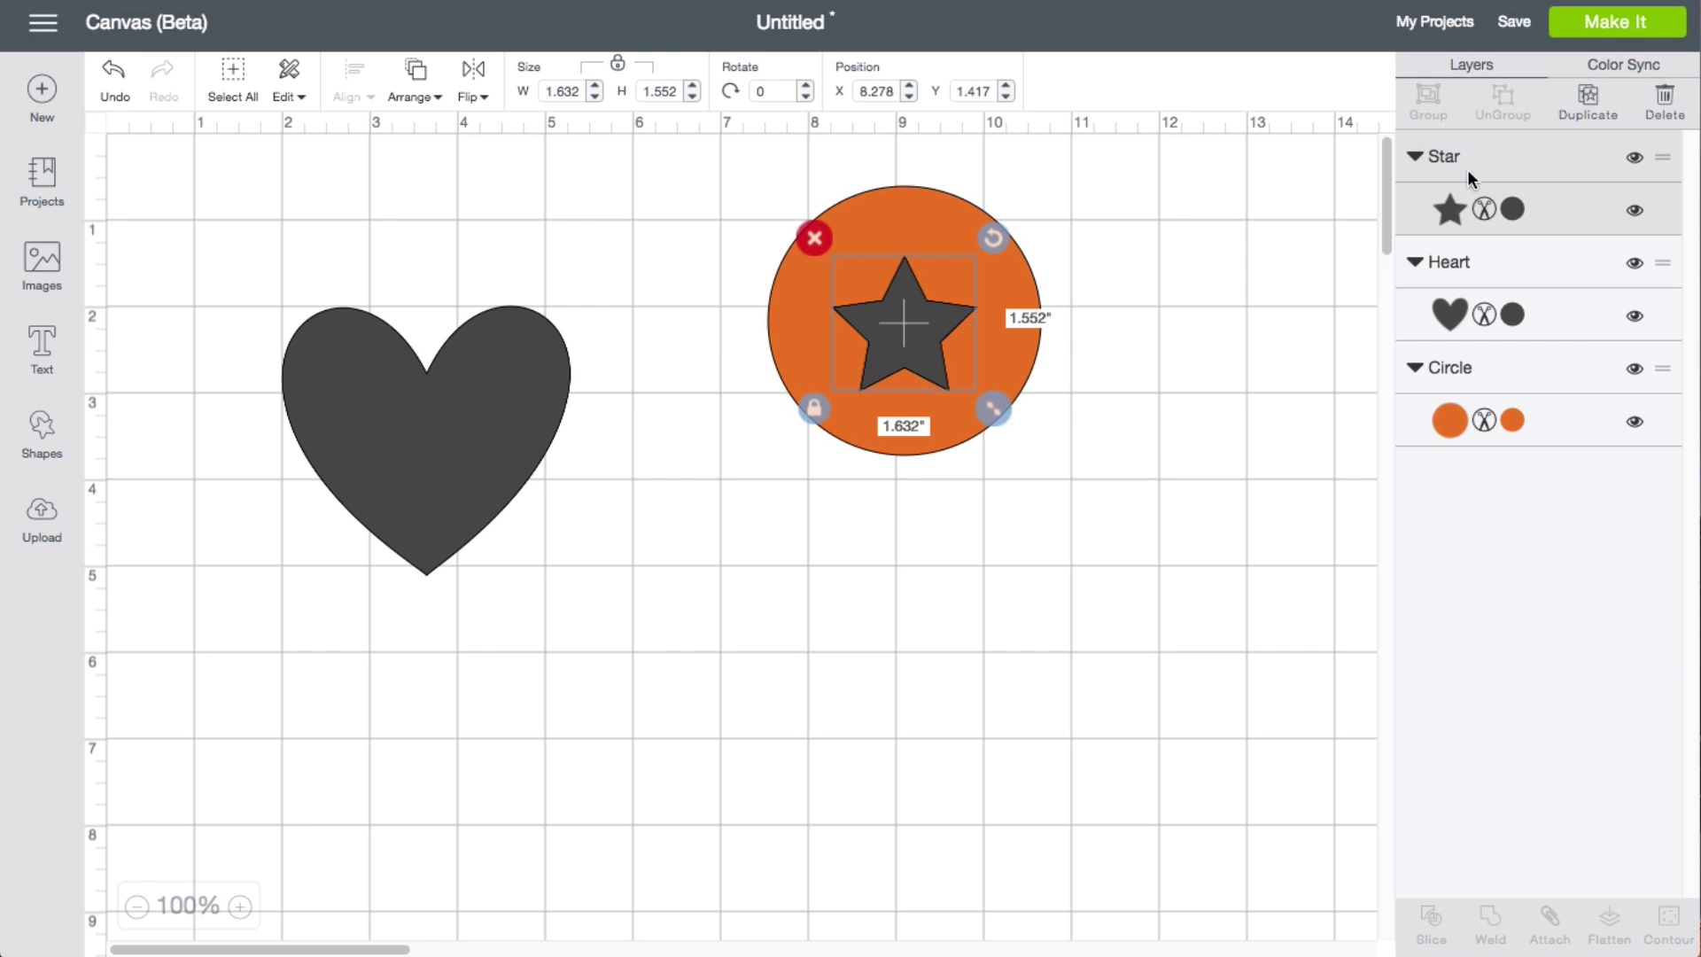
pyautogui.click(1445, 208)
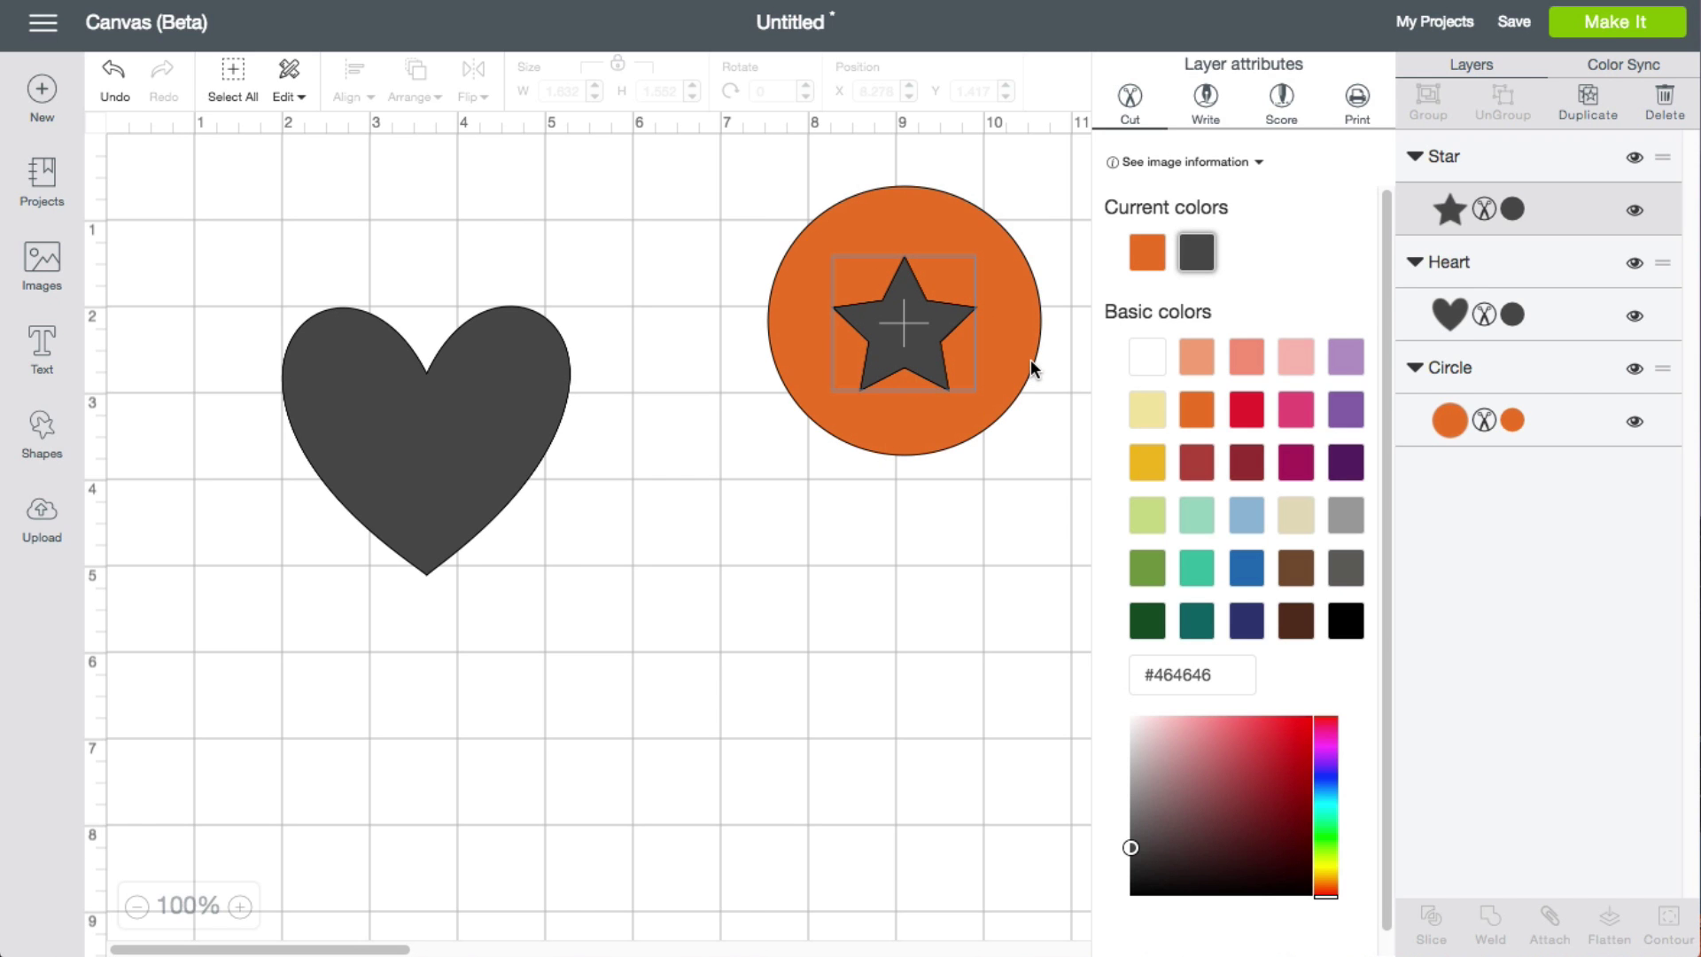
pyautogui.click(1206, 99)
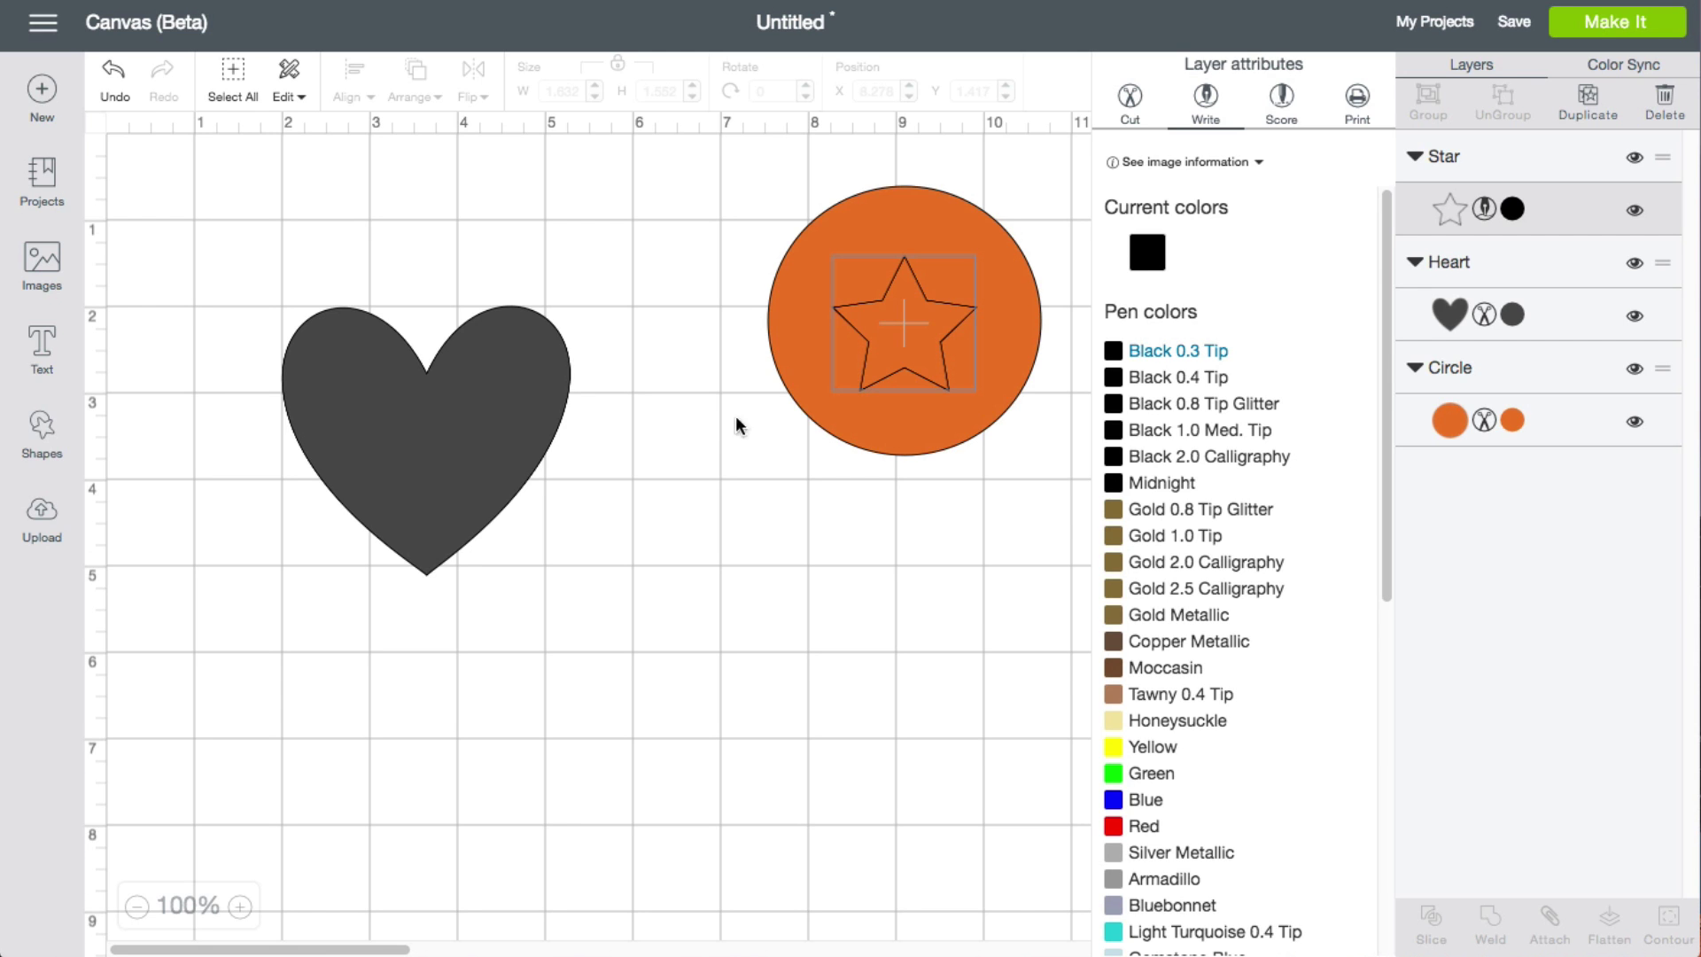
# Set the heart to the Write line type with the Red pen colour.
pyautogui.click(508, 394)
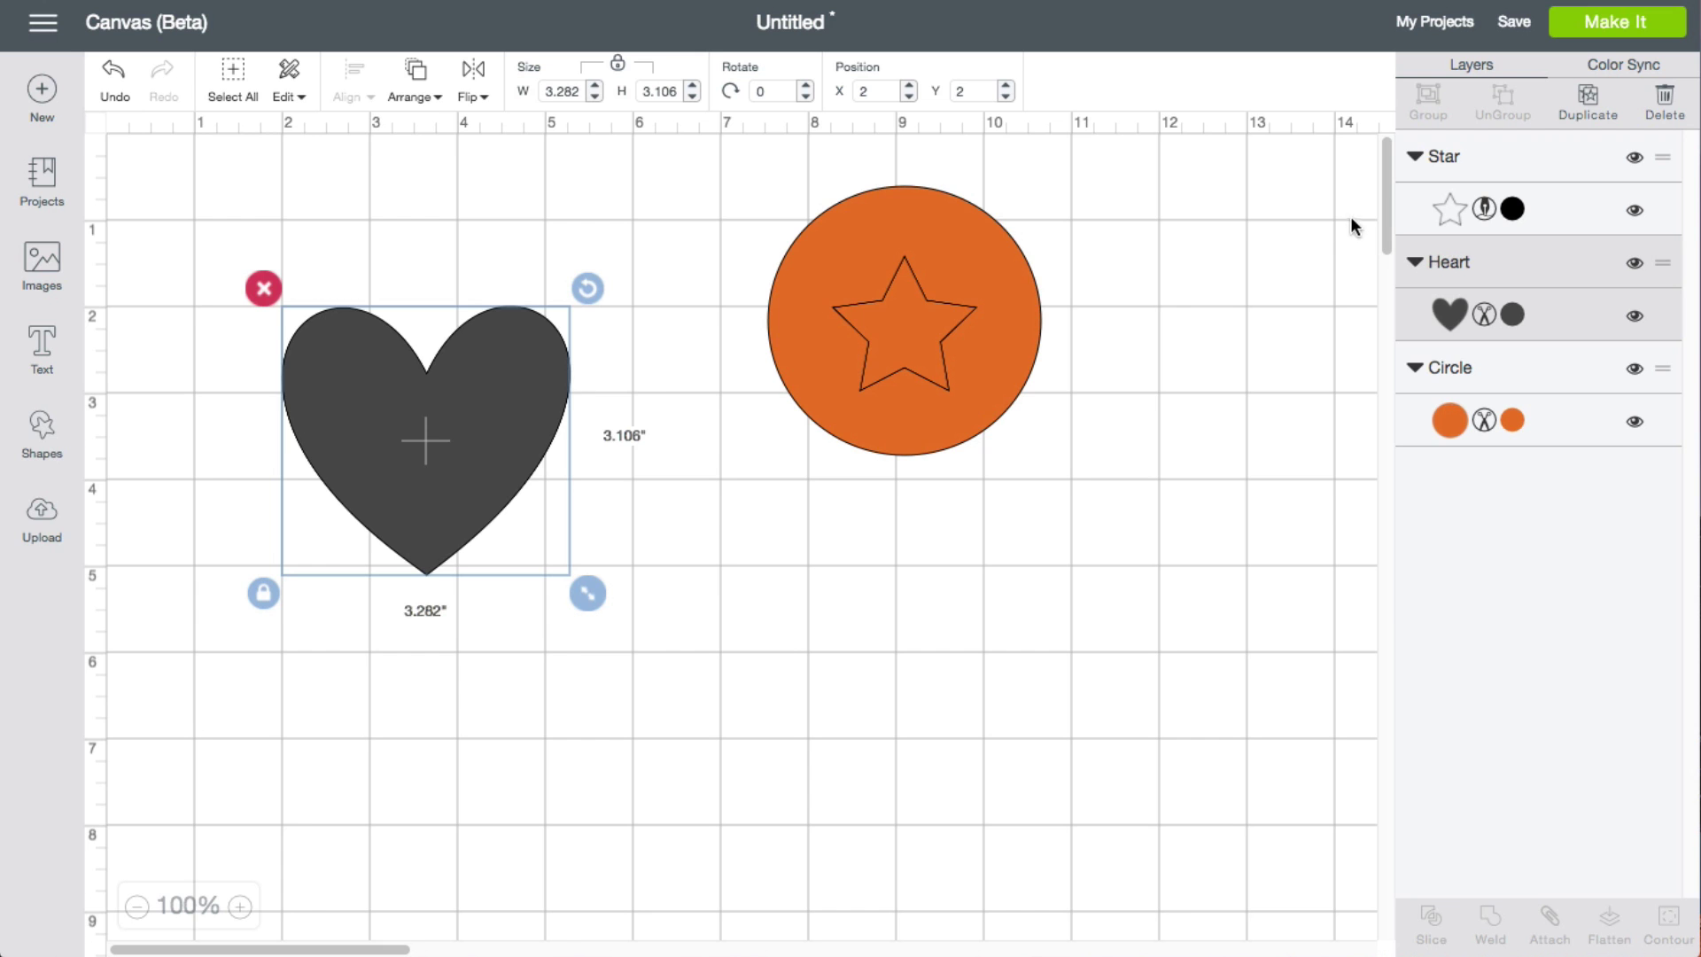
pyautogui.click(1484, 313)
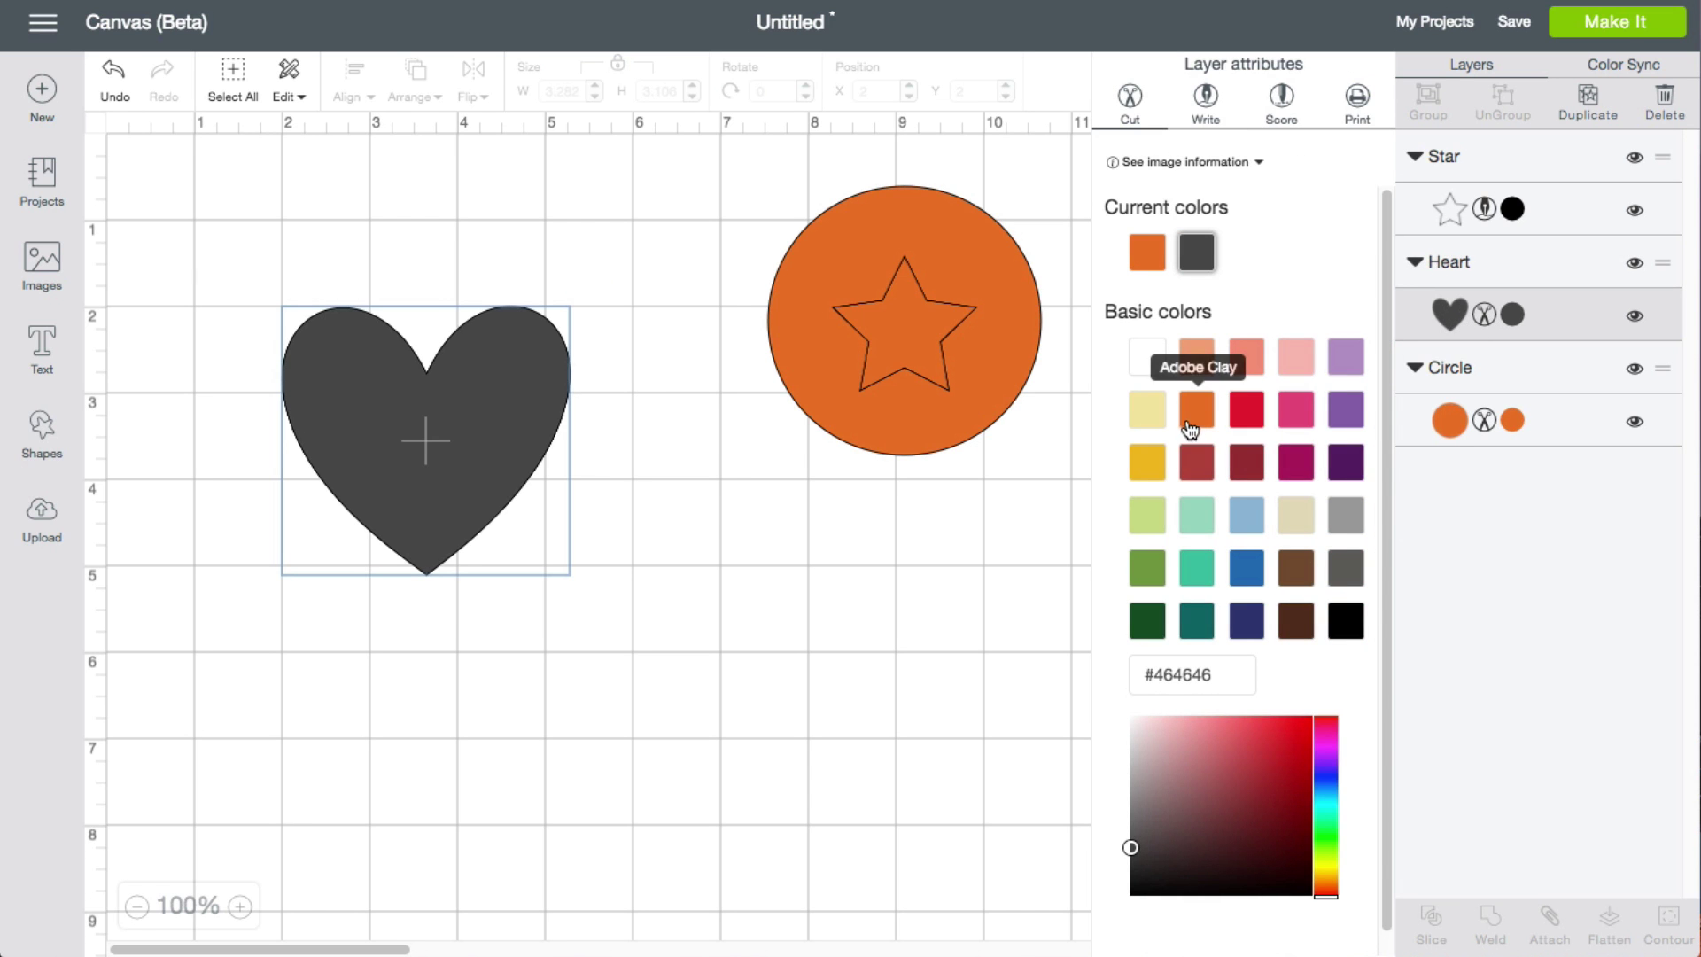
pyautogui.click(1203, 111)
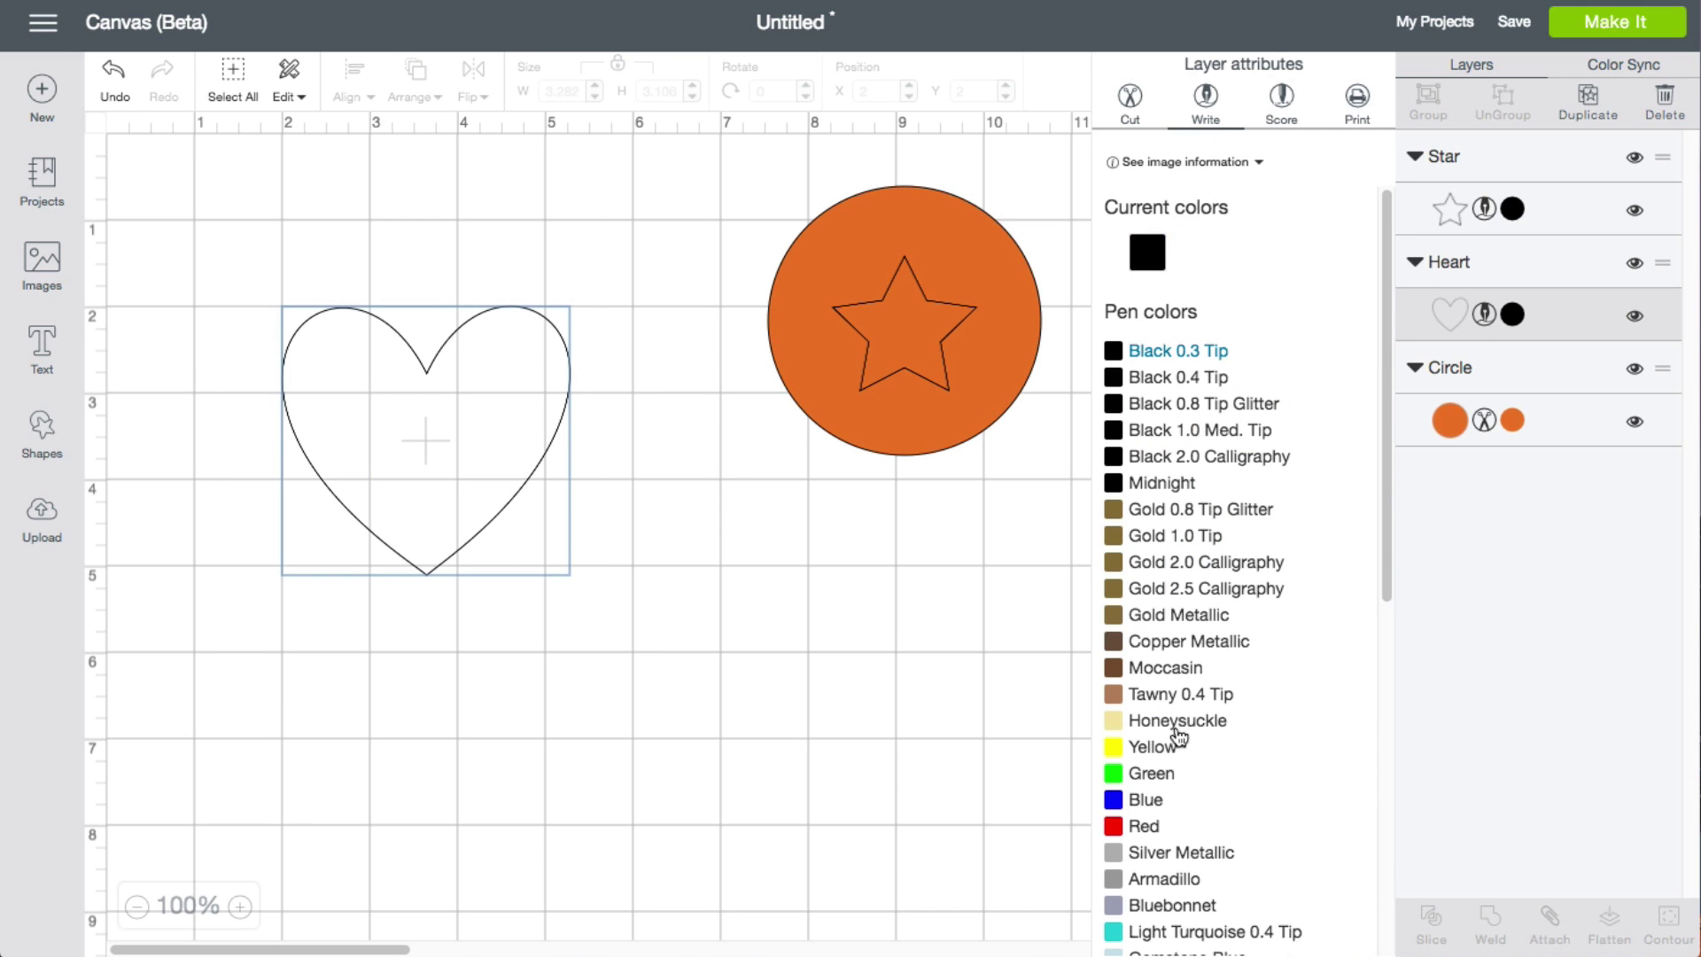
pyautogui.click(1120, 830)
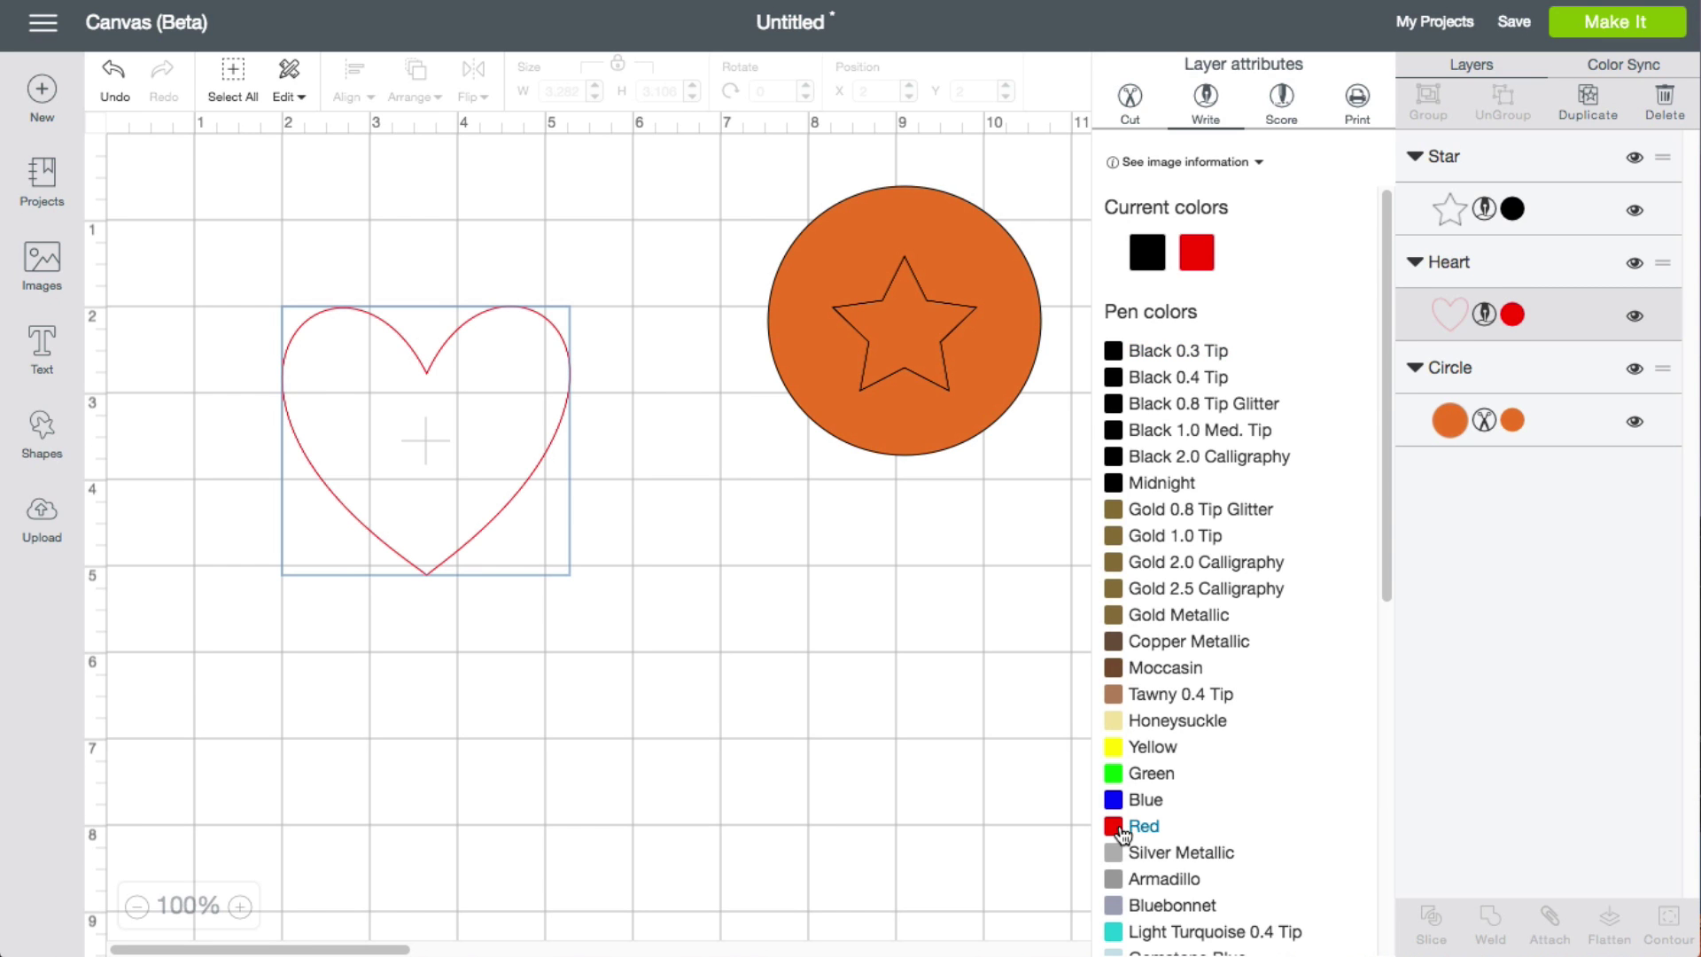
# Change the star's pen colour to Yellow.
pyautogui.click(927, 326)
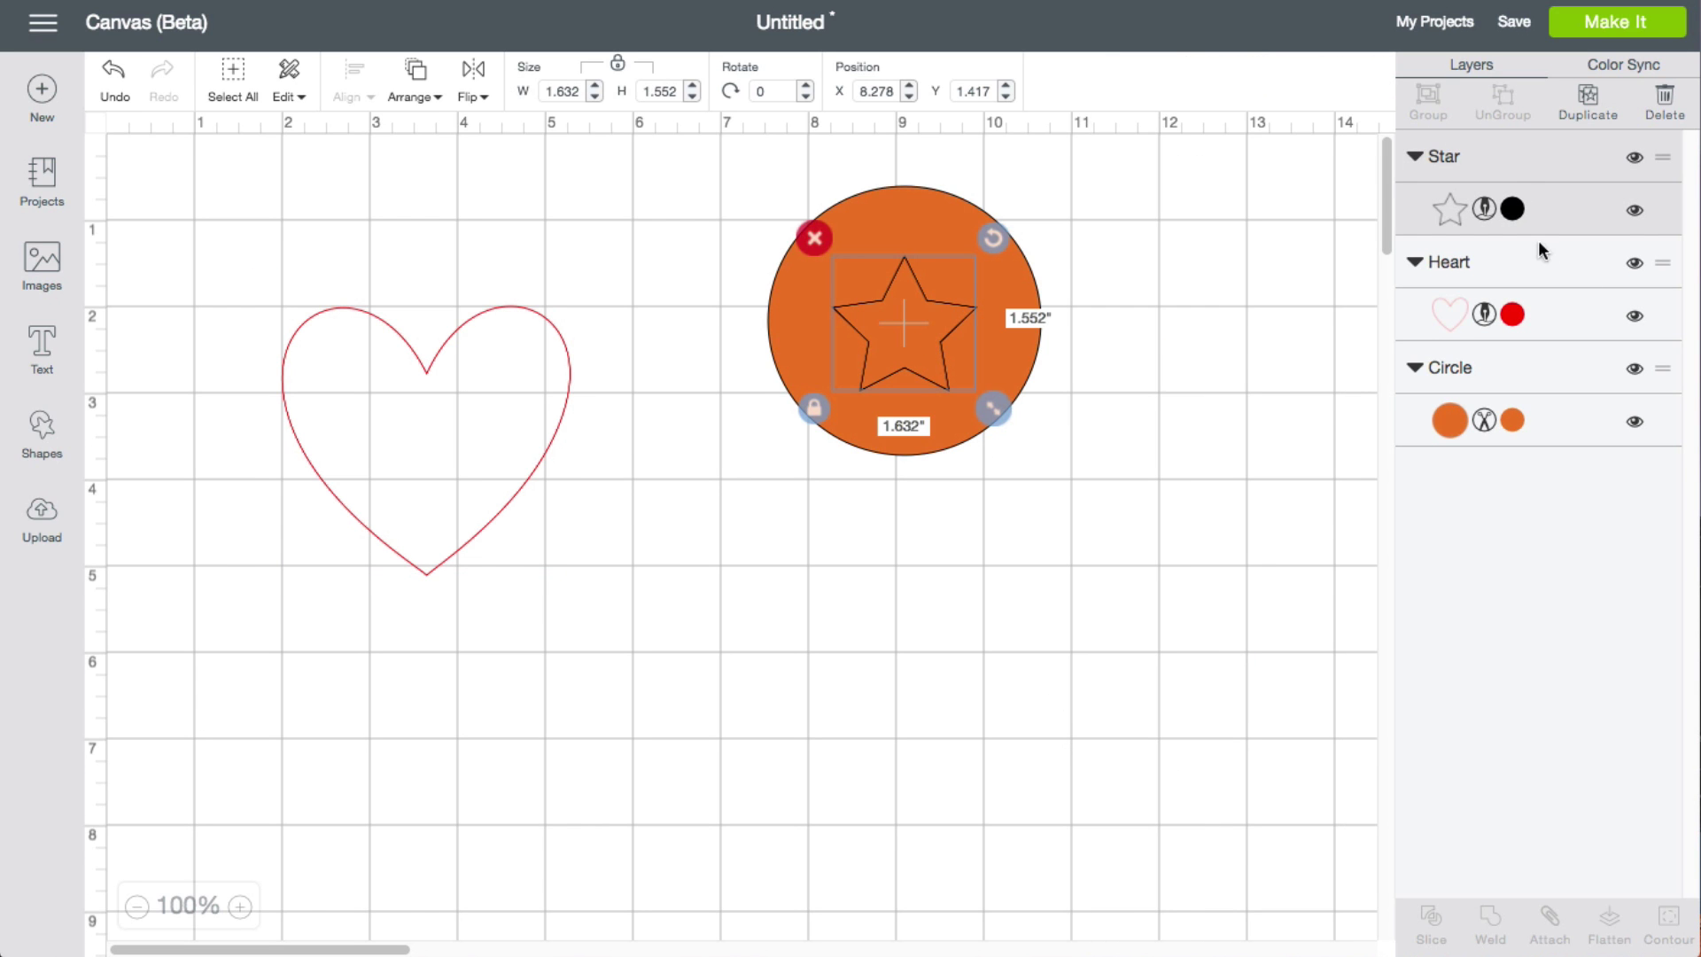
pyautogui.click(1483, 209)
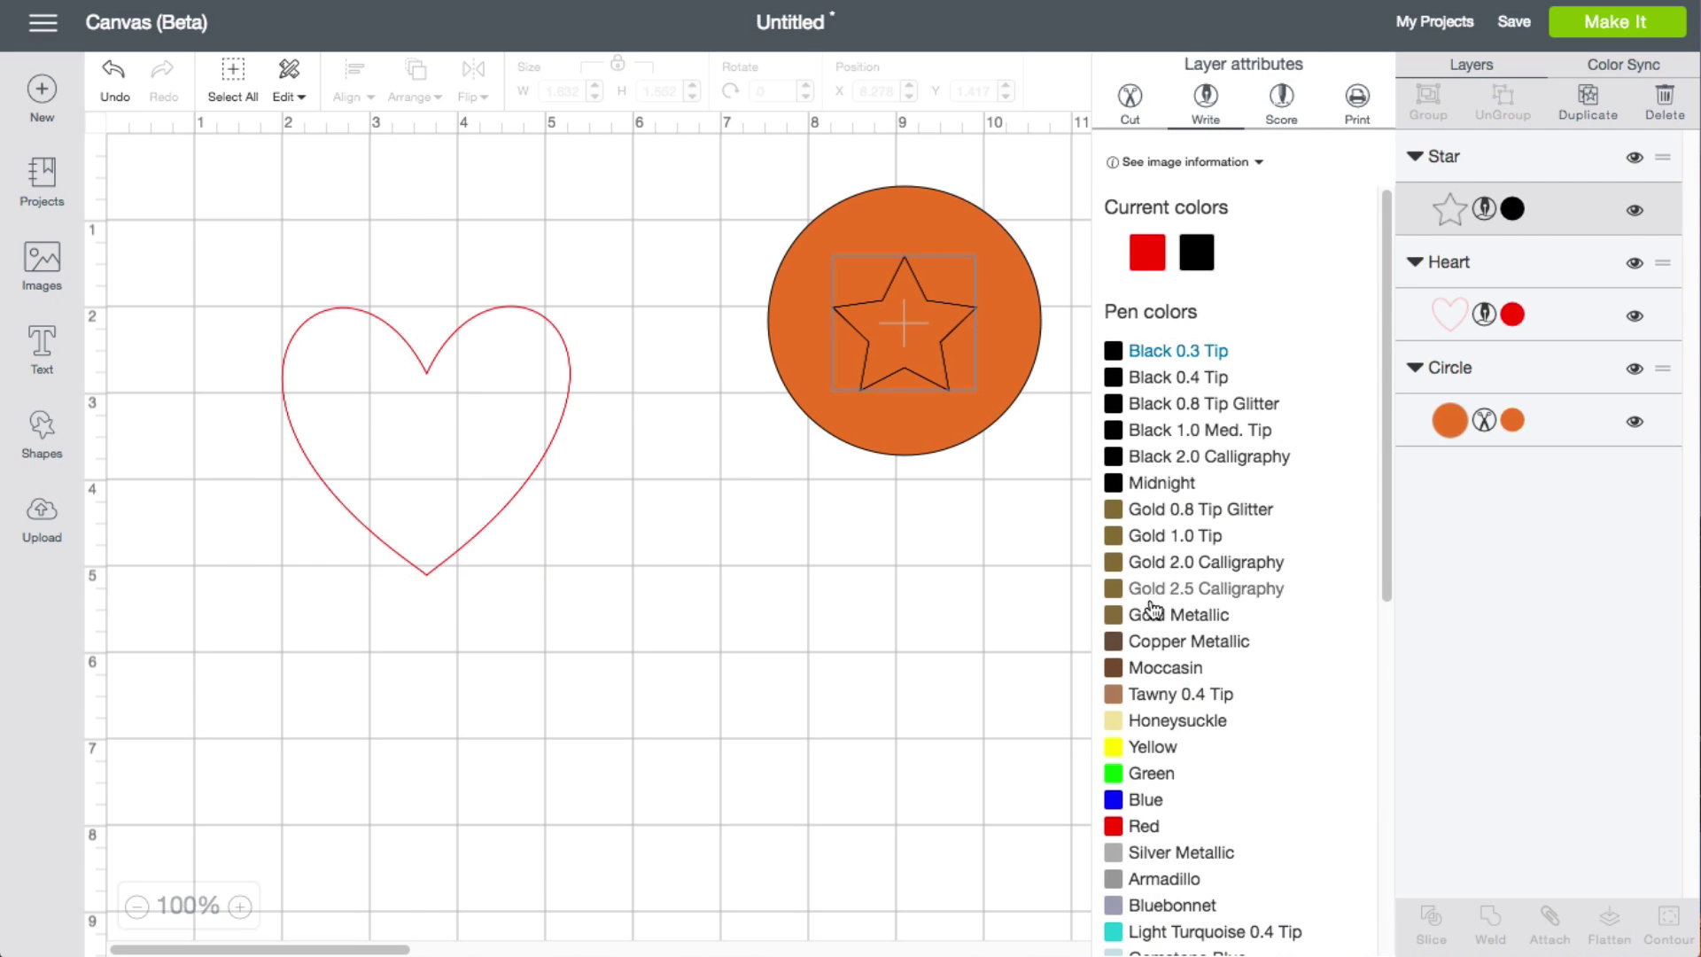
pyautogui.click(1122, 752)
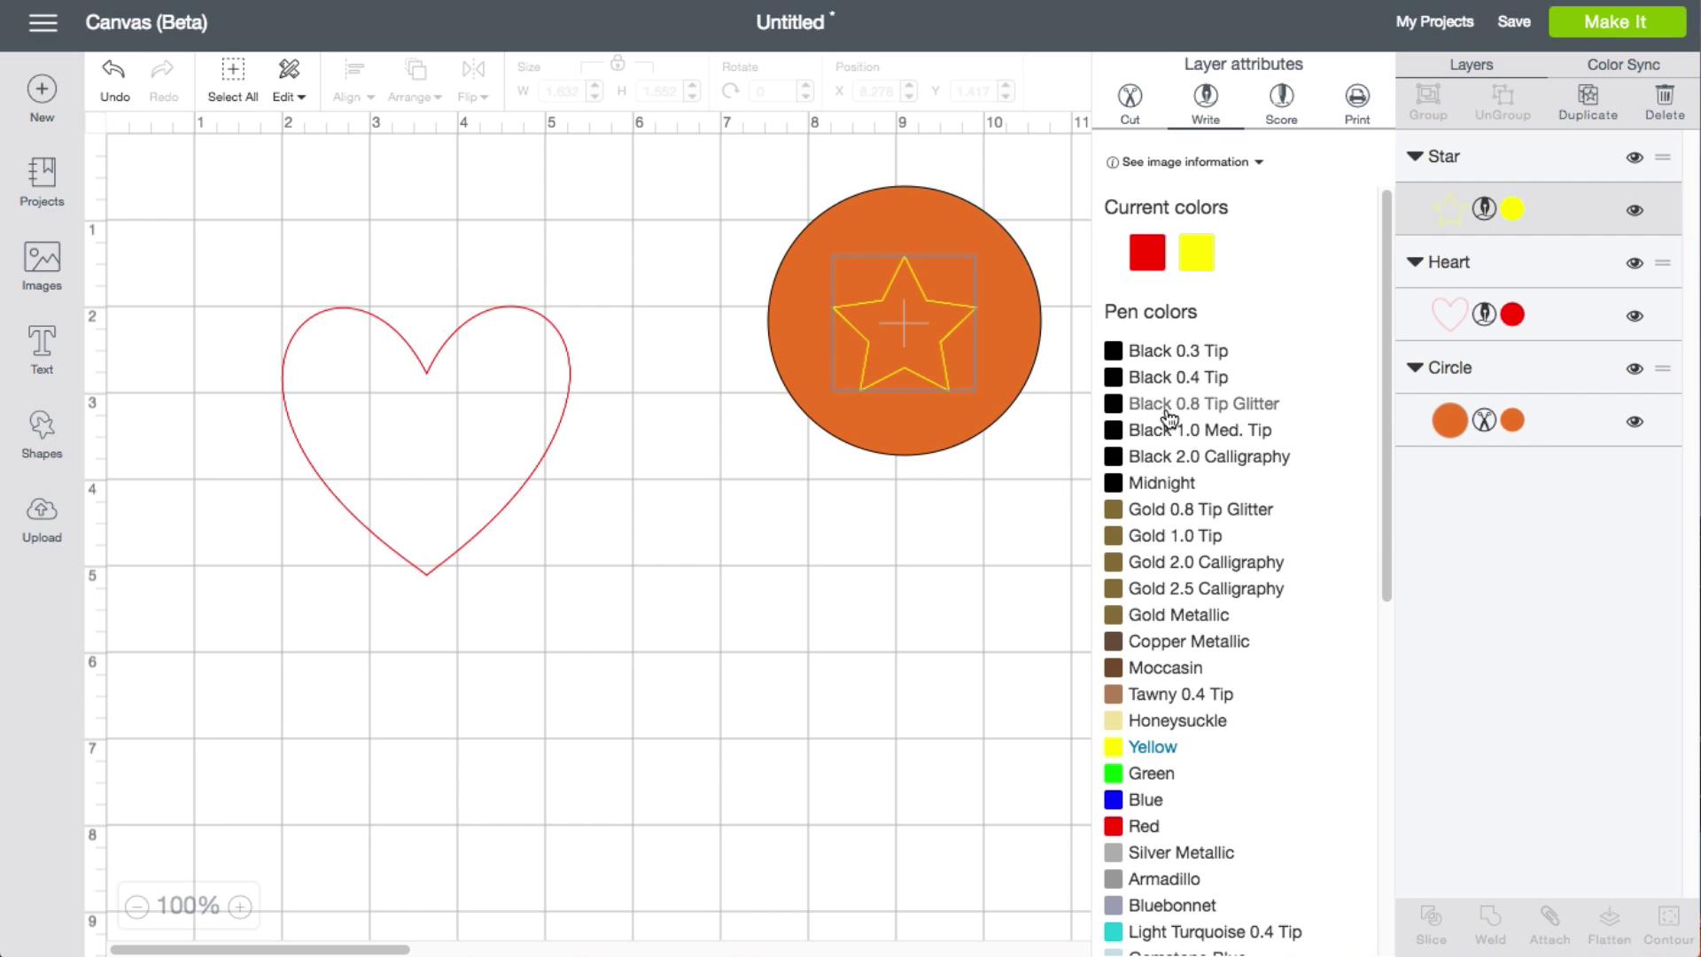
# Add a square below the circle, unlock its proportions and stretch it into a rectangle of about 7.81 by 3.93 inches.
pyautogui.click(46, 447)
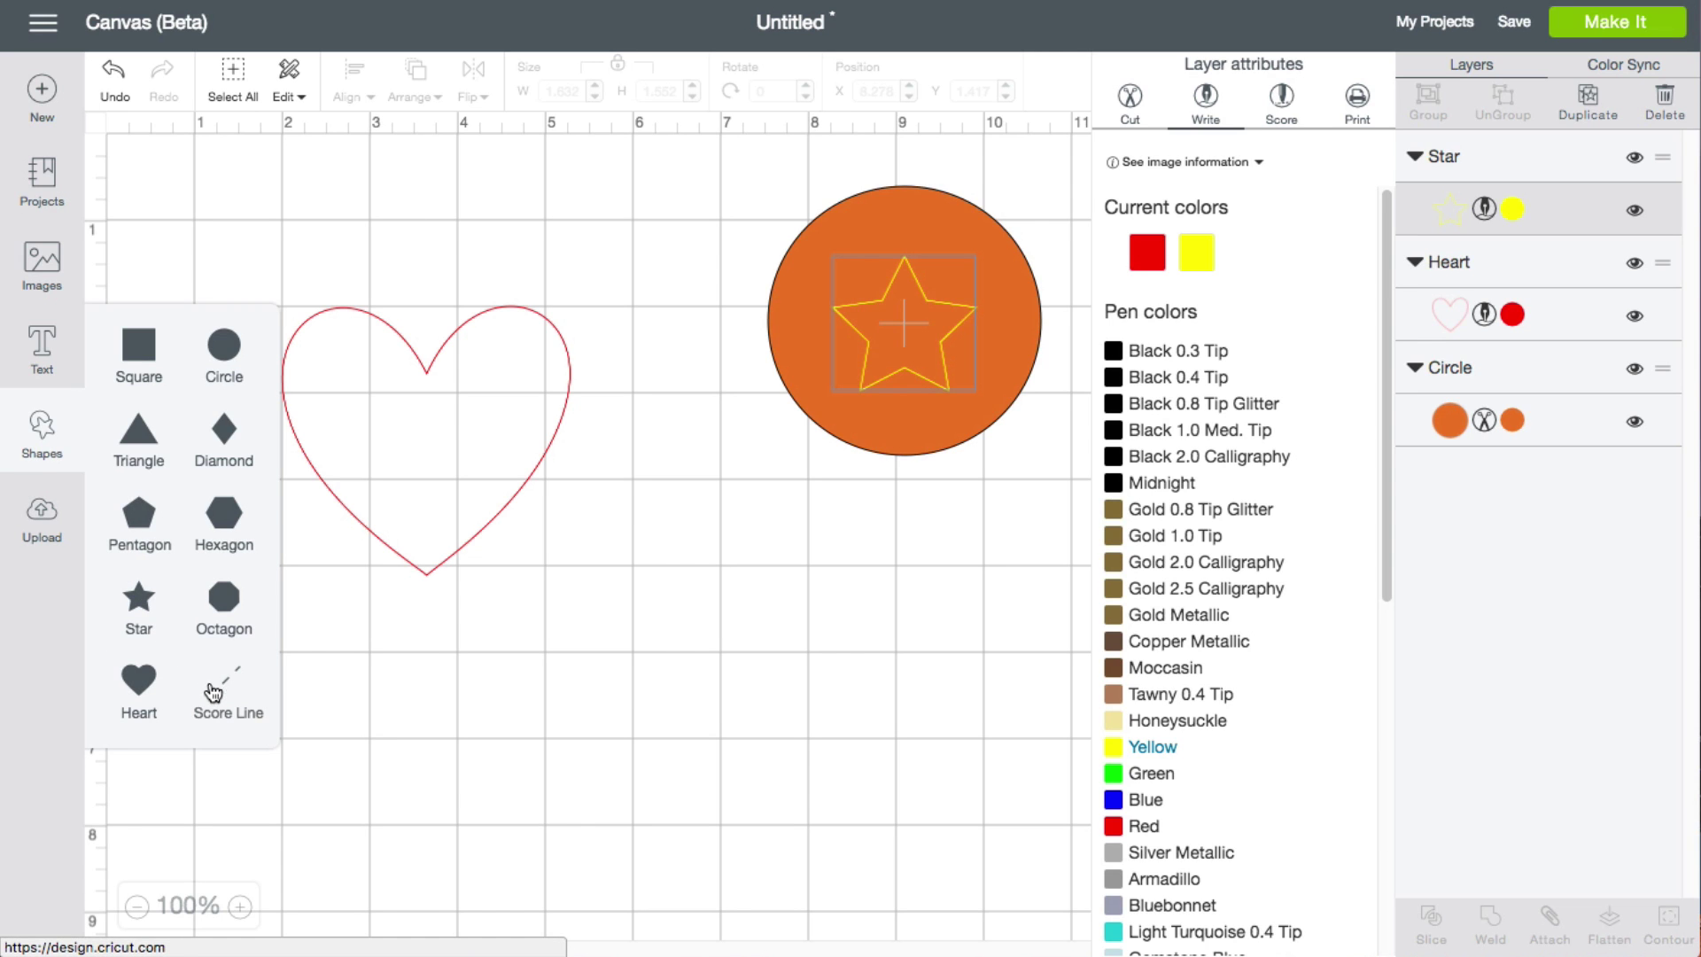
pyautogui.click(129, 363)
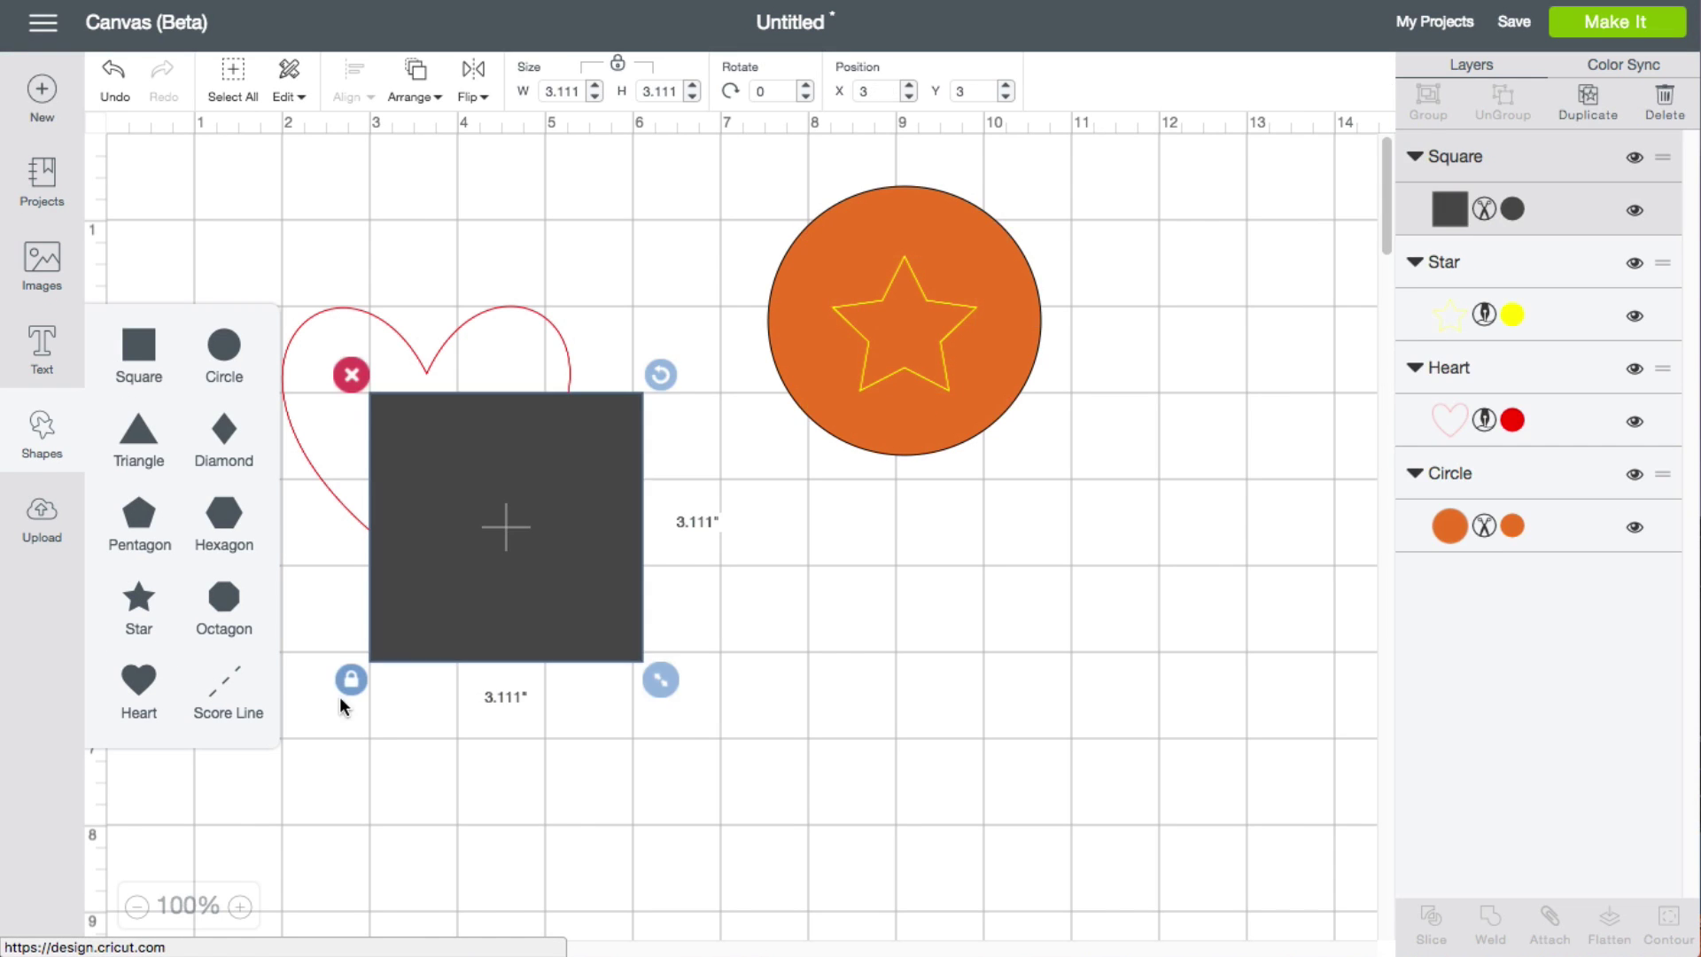
pyautogui.moveTo(554, 597); pyautogui.dragTo(768, 750)
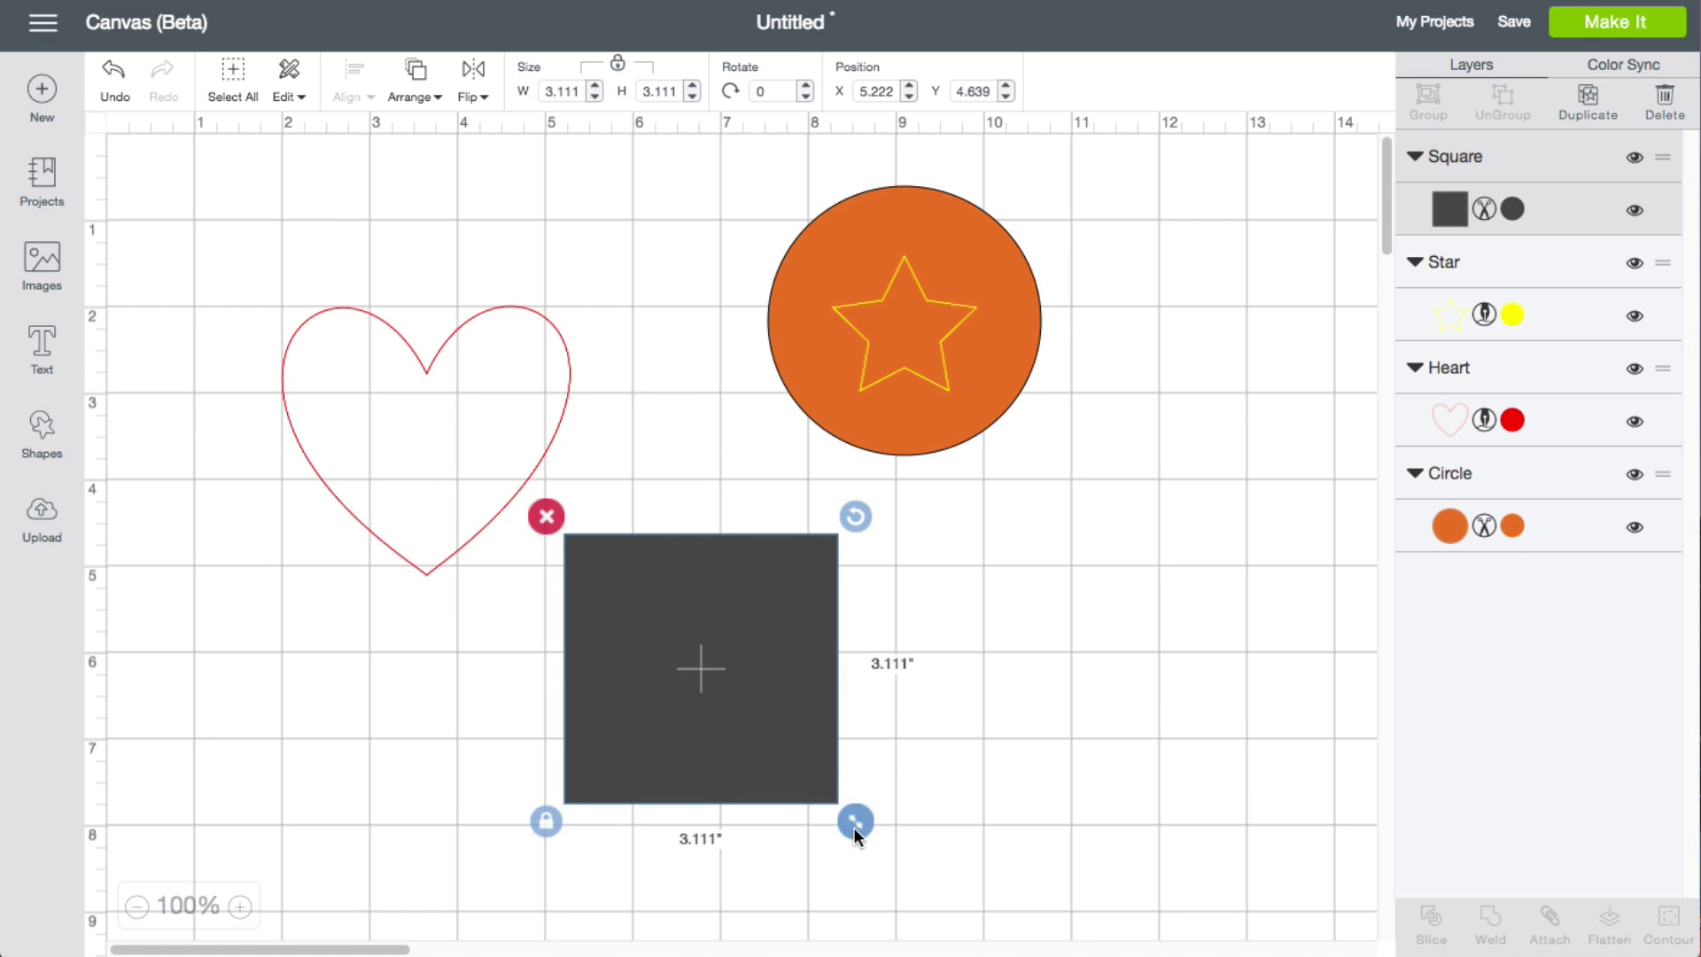
pyautogui.click(546, 820)
pyautogui.moveTo(856, 823); pyautogui.dragTo(1268, 893)
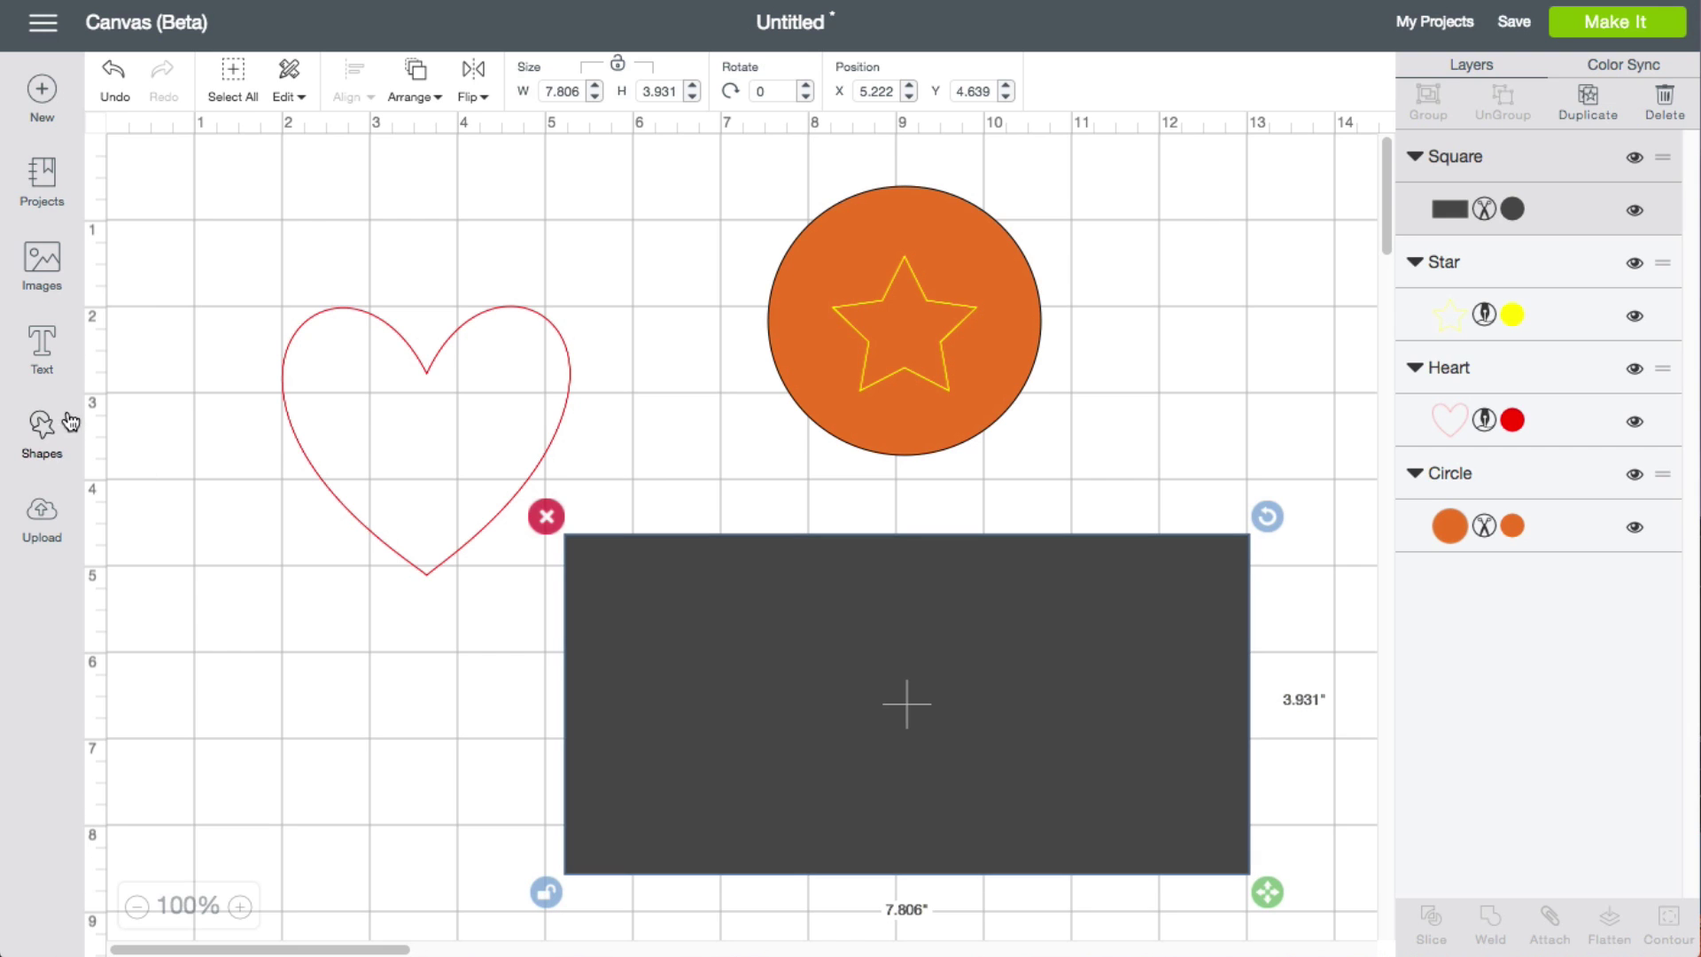
# Add a score line and place it vertically across the middle of the dark rectangle.
pyautogui.click(41, 431)
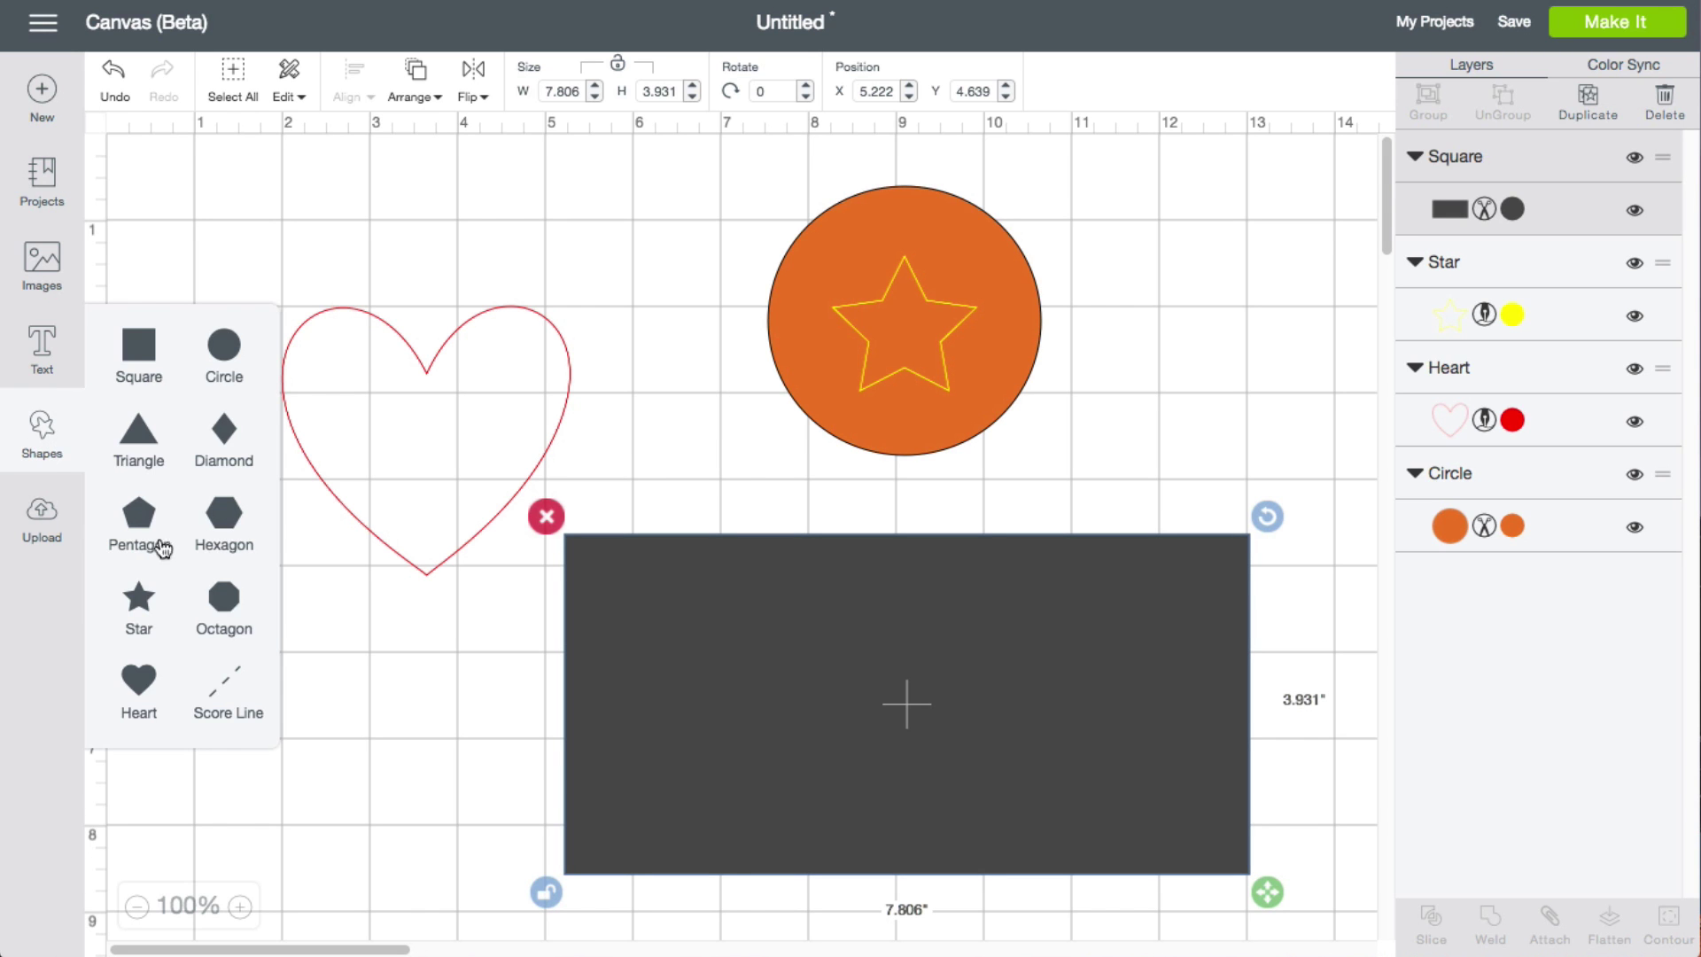
pyautogui.click(224, 689)
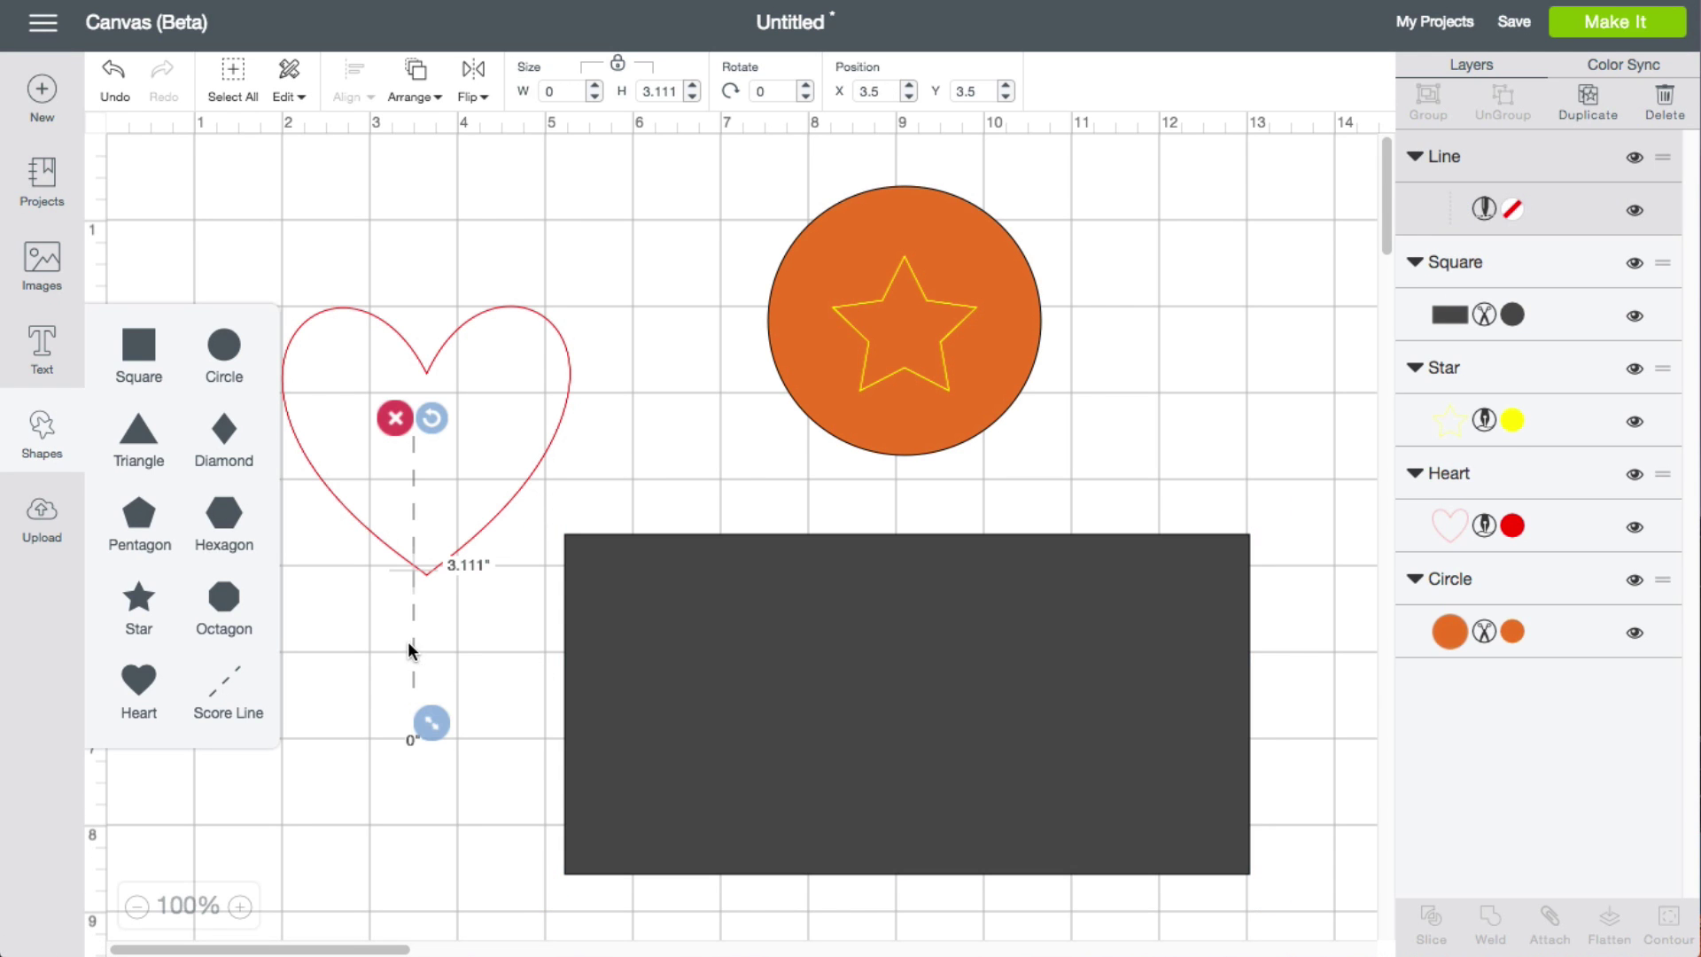
pyautogui.moveTo(415, 650); pyautogui.dragTo(907, 758)
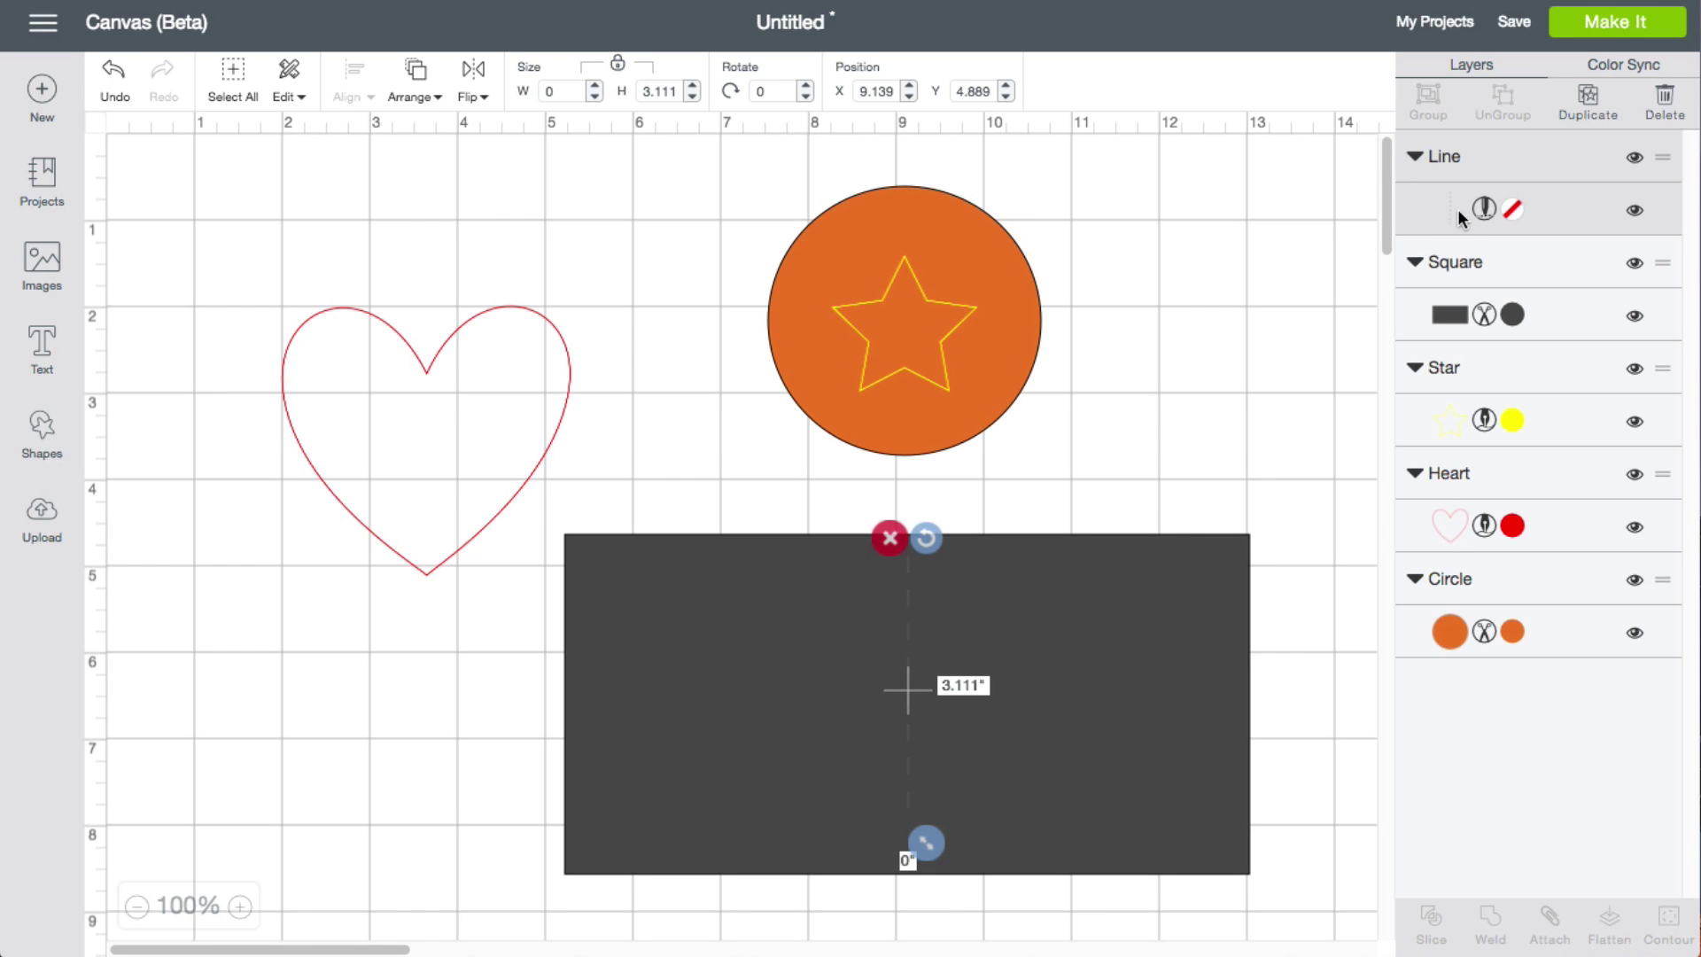
# Change both the score line on the rectangle and the orange circle to the Print line type.
pyautogui.click(1481, 210)
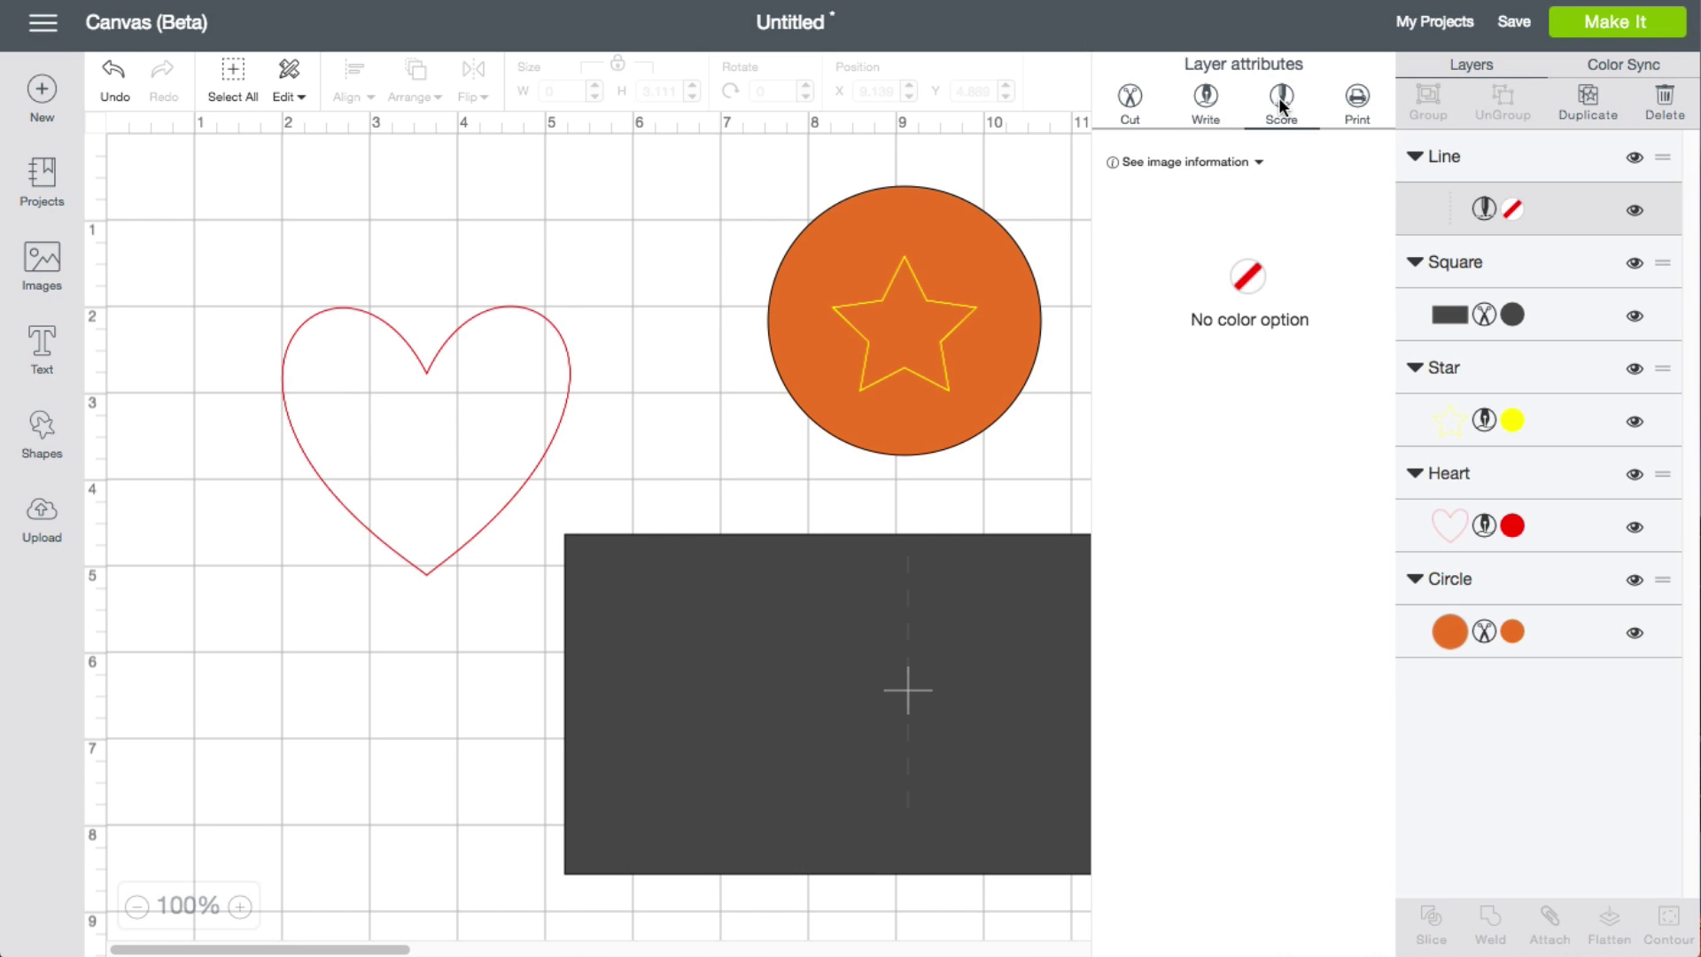
pyautogui.click(1357, 104)
pyautogui.click(1007, 317)
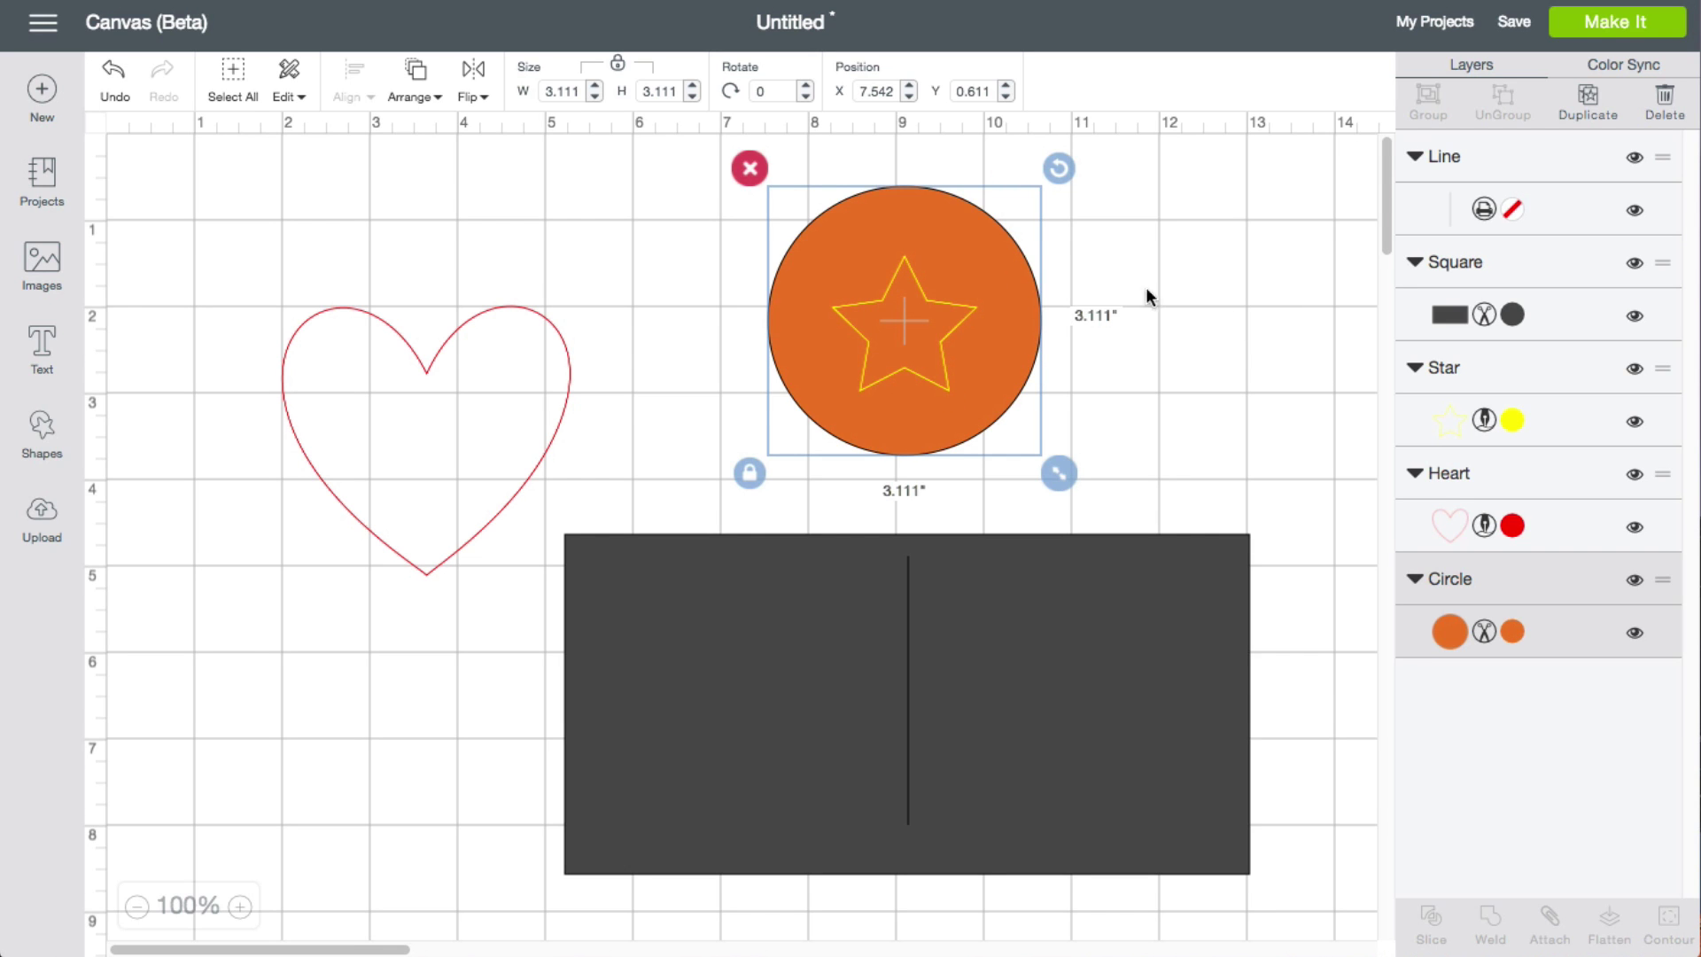
pyautogui.click(1477, 630)
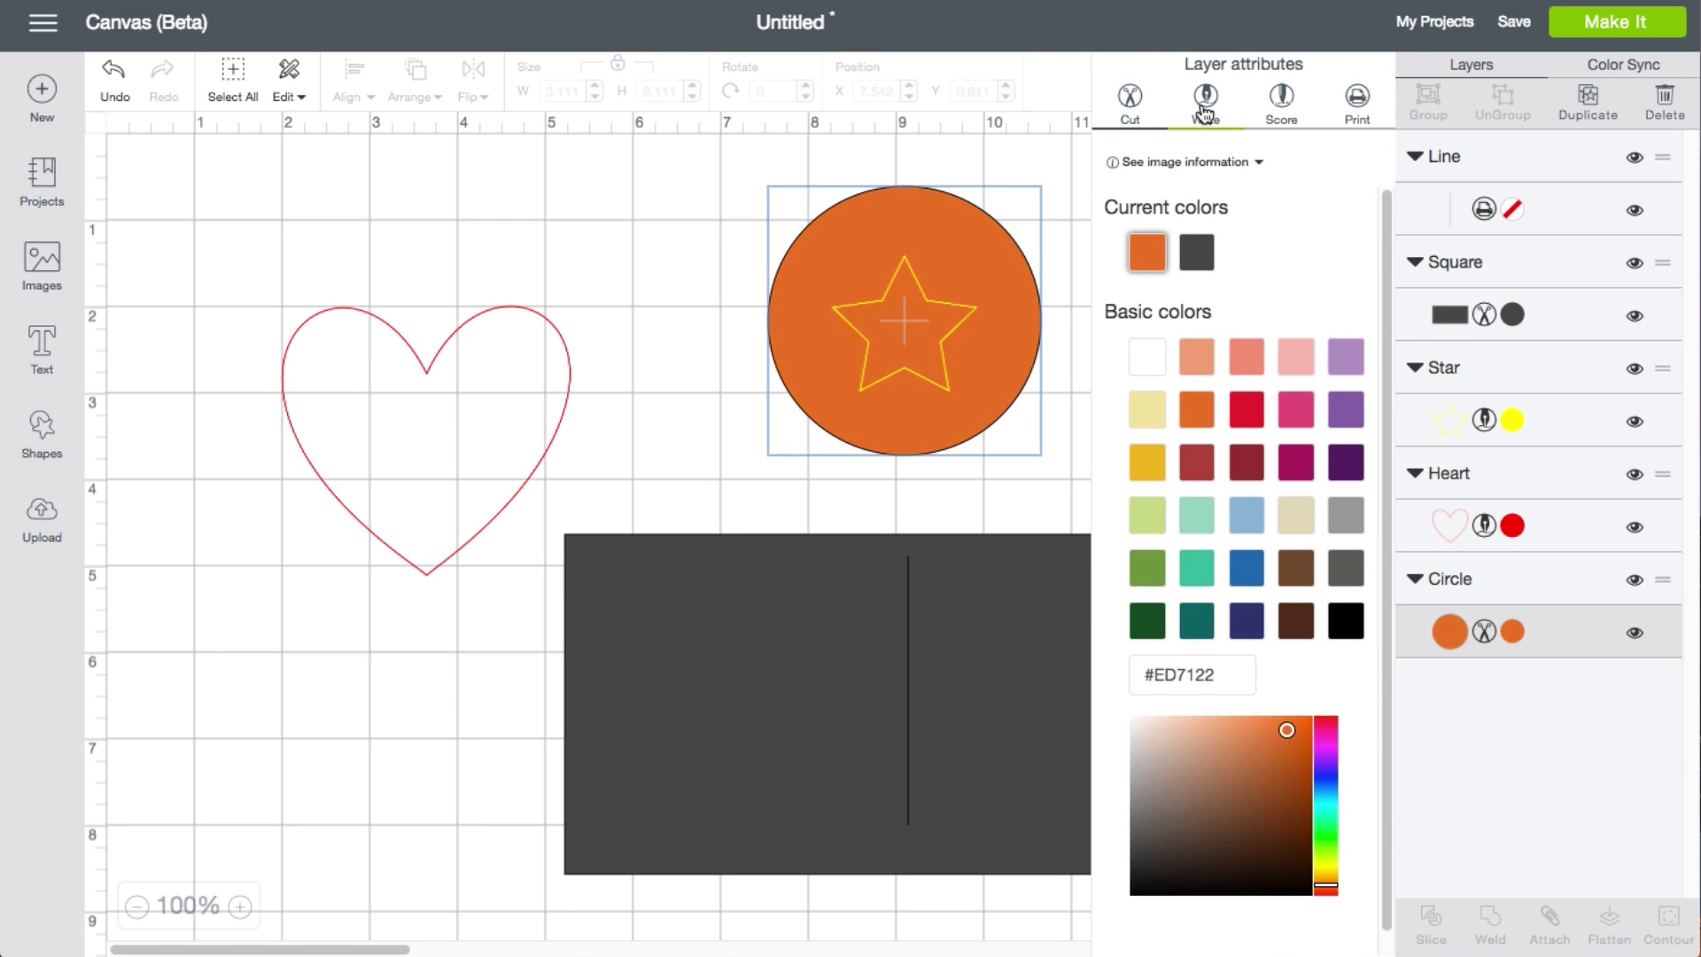
pyautogui.click(1361, 105)
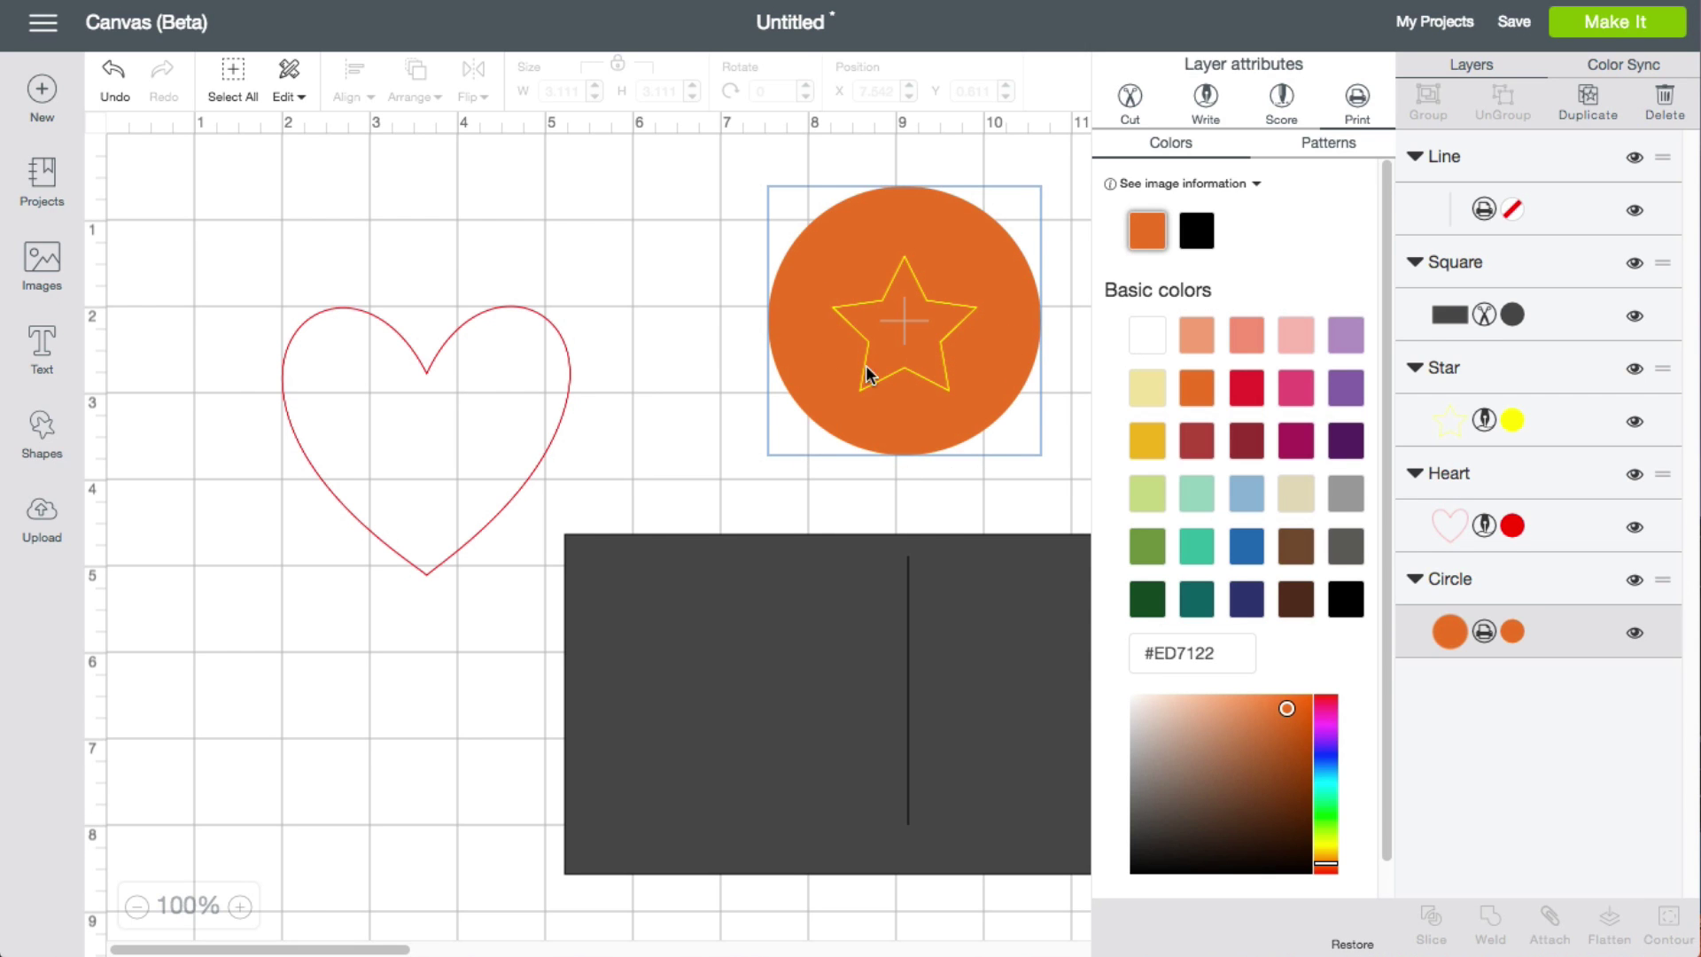
pyautogui.click(236, 188)
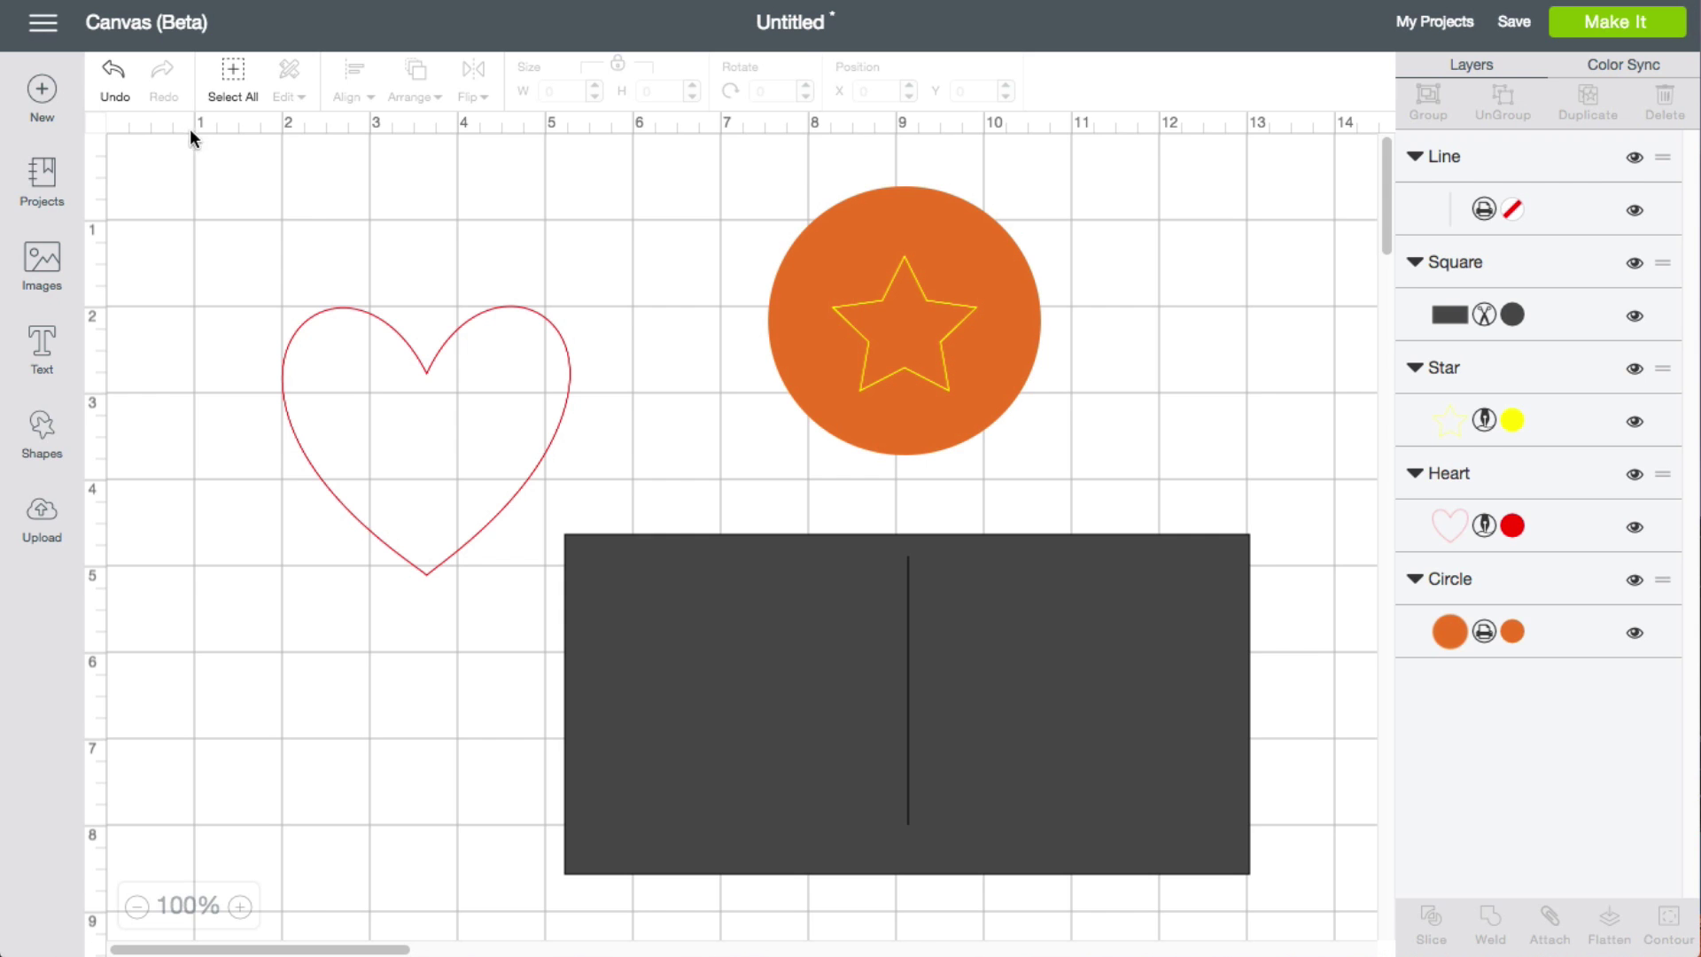
# Delete all shapes from the canvas and insert the Fresh Flowers image from the image library.
pyautogui.moveTo(151, 152); pyautogui.dragTo(1336, 907)
pyautogui.press('Delete')
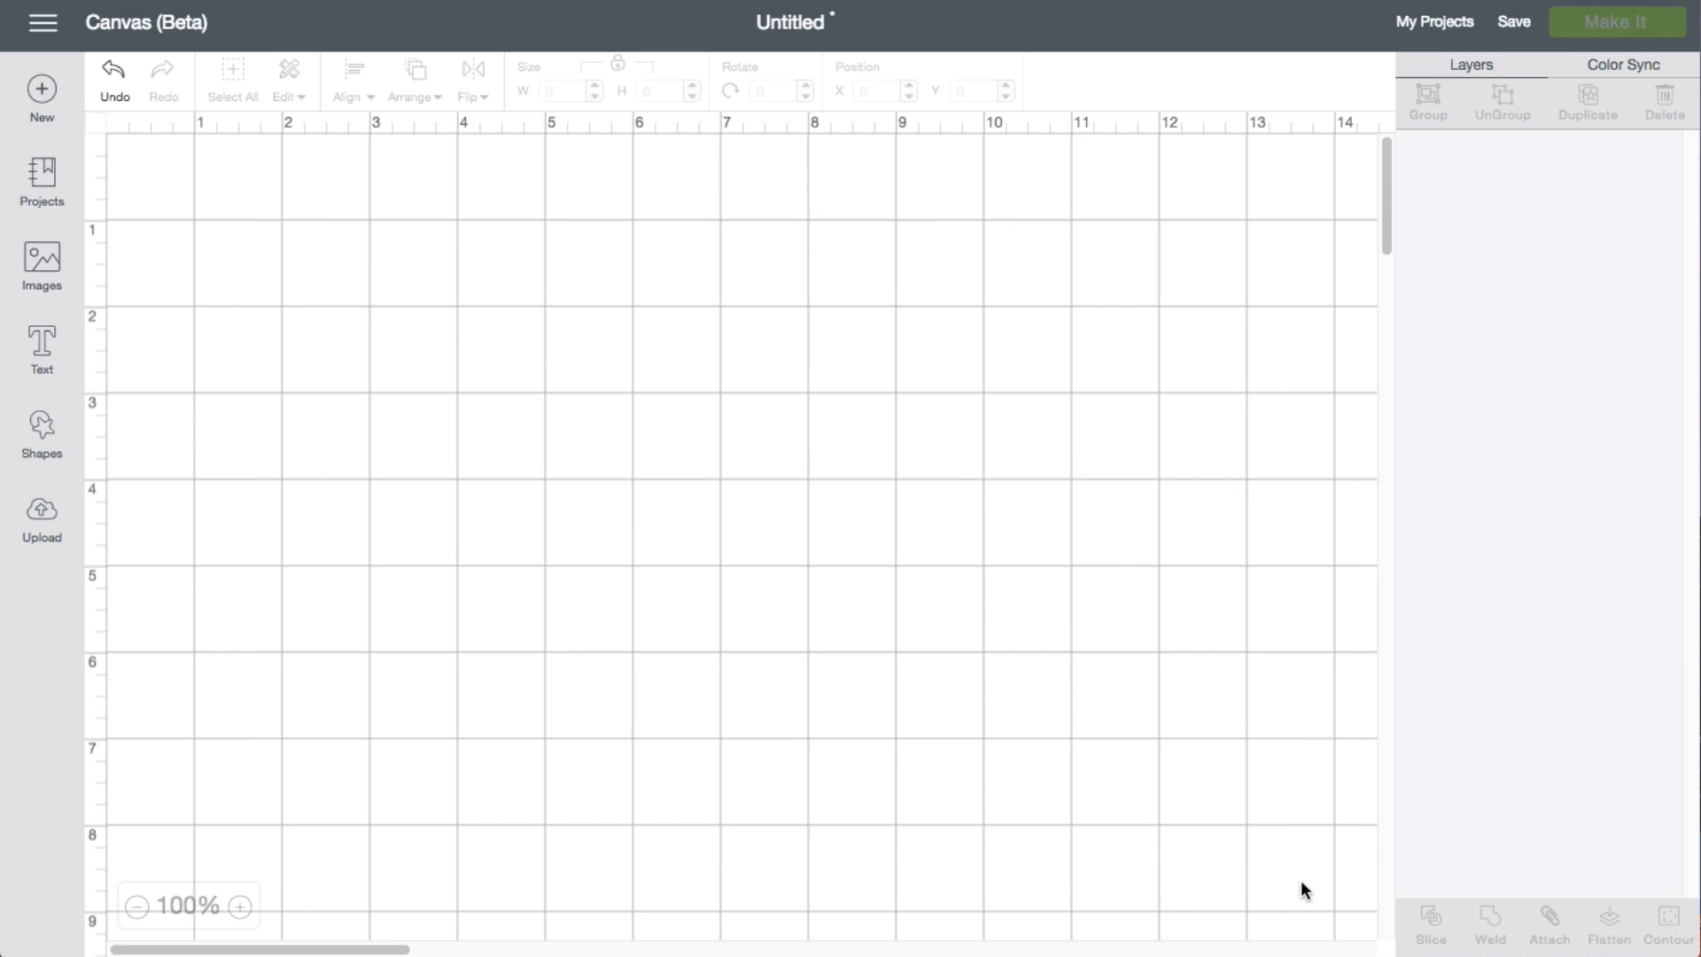
pyautogui.click(42, 275)
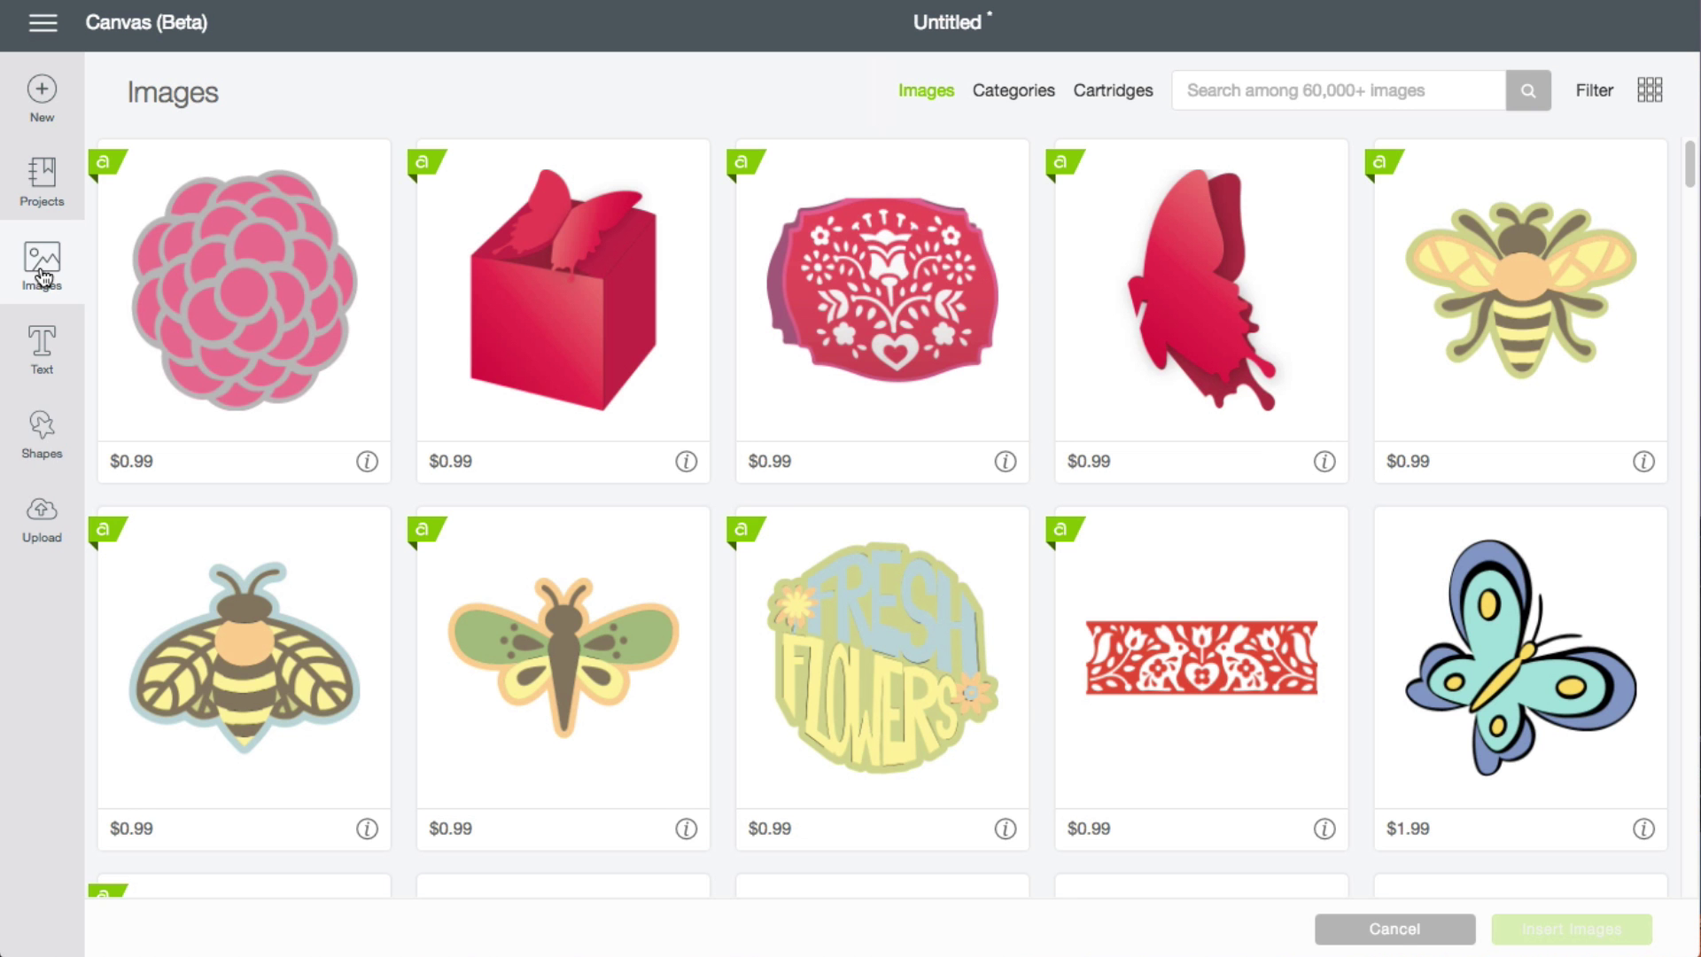
pyautogui.click(900, 650)
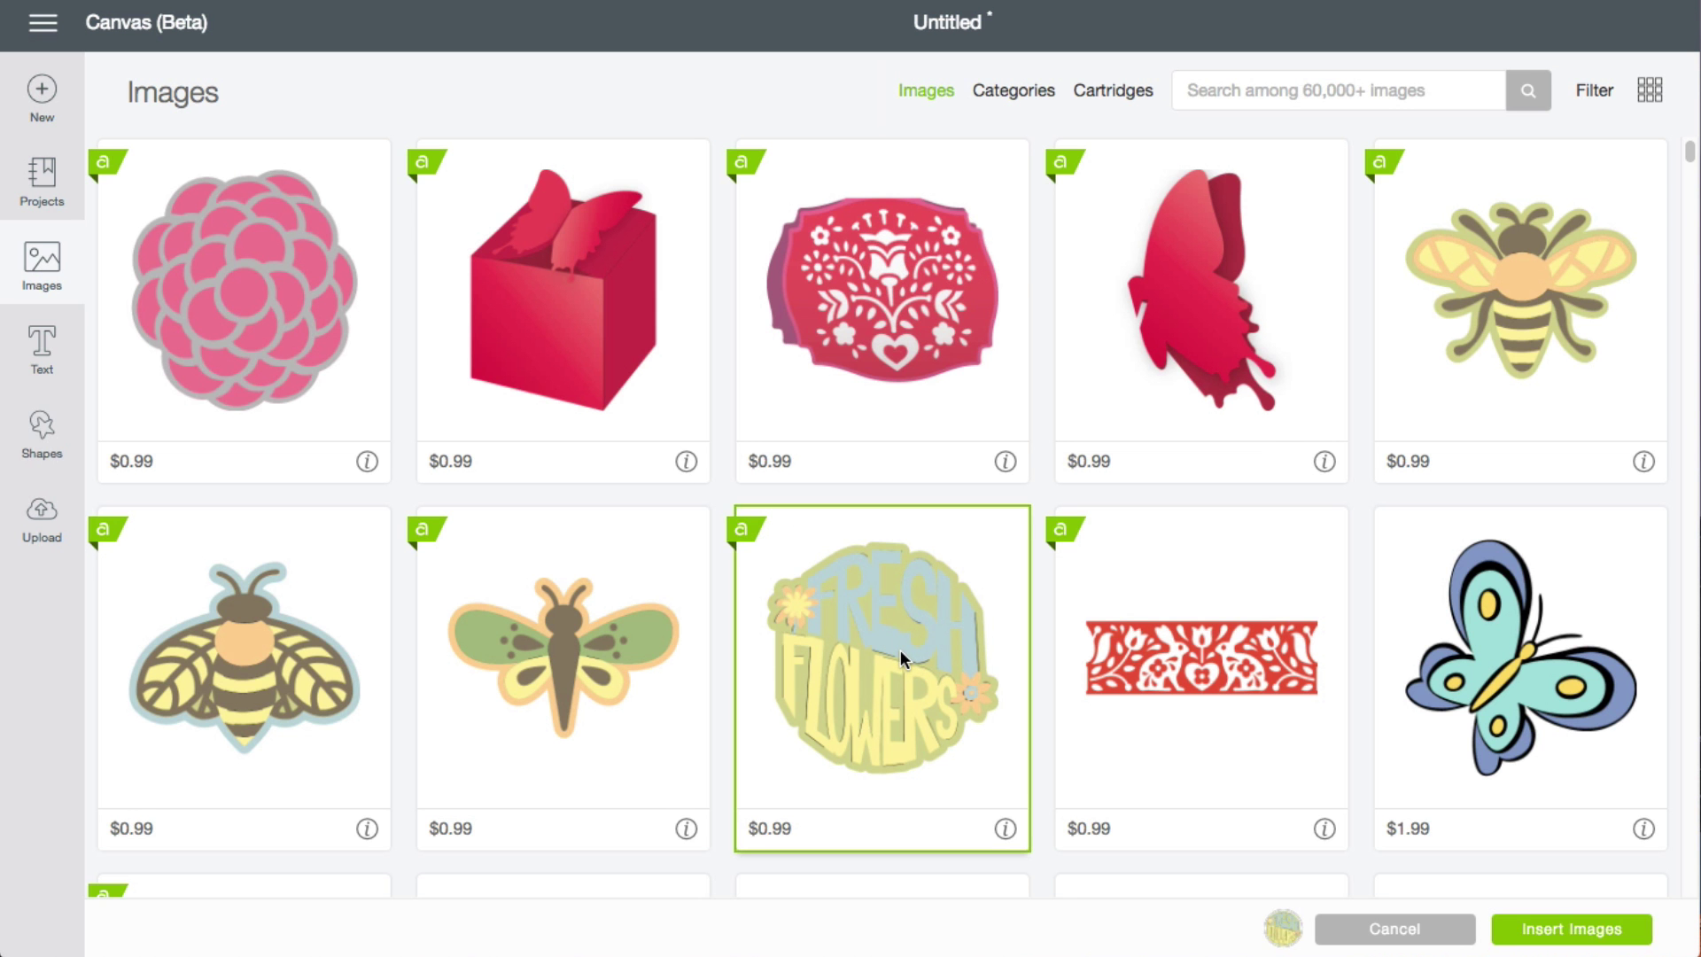
pyautogui.click(1587, 929)
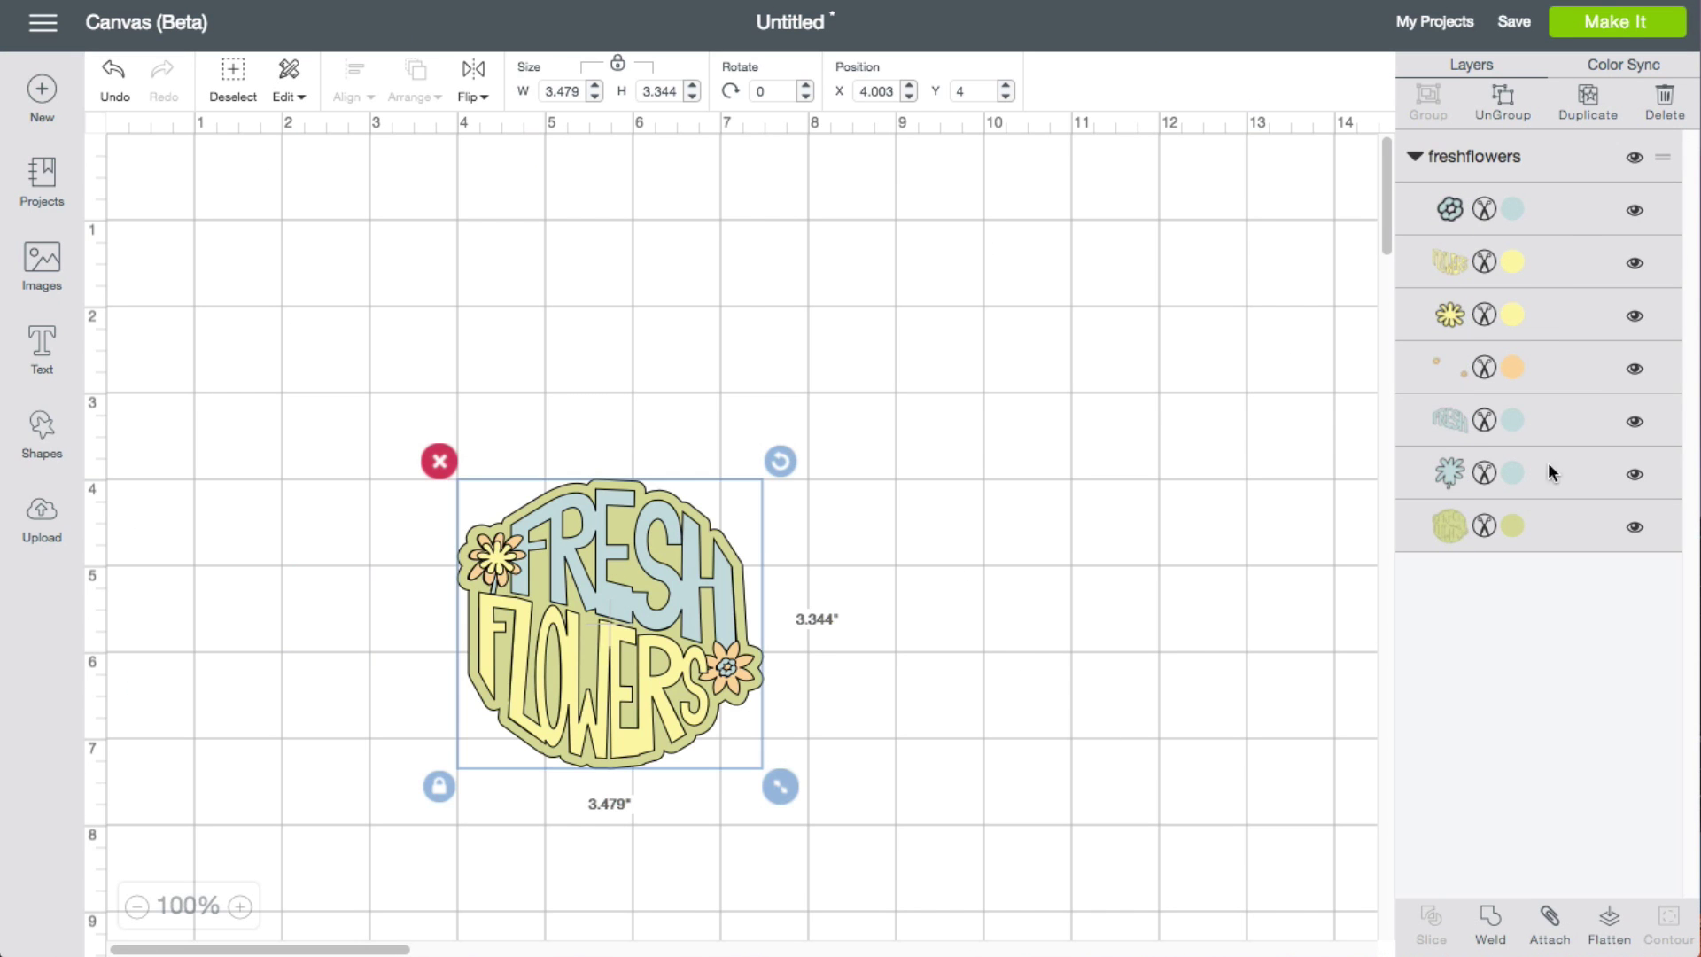
# Ungroup the Fresh Flowers image and move the orange flowers, the word FRESH and the word FLOWERS away from the green base.
pyautogui.click(1506, 99)
pyautogui.moveTo(721, 588); pyautogui.dragTo(765, 384)
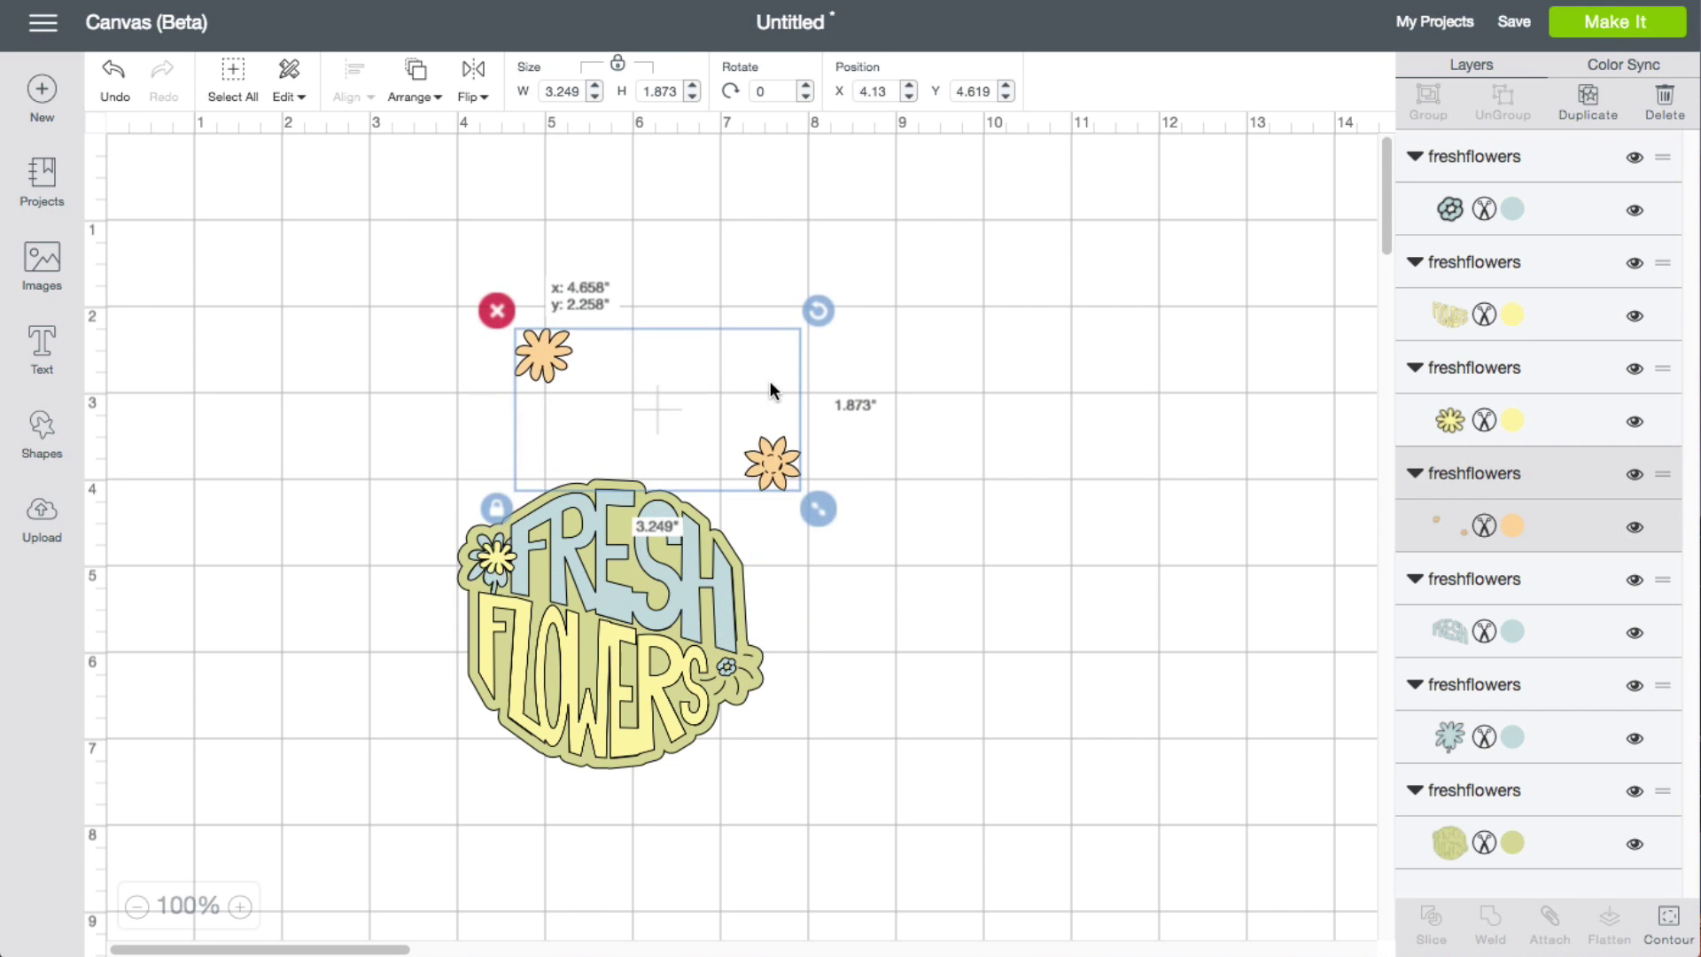
pyautogui.moveTo(719, 593); pyautogui.dragTo(1173, 484)
pyautogui.moveTo(558, 687); pyautogui.dragTo(186, 683)
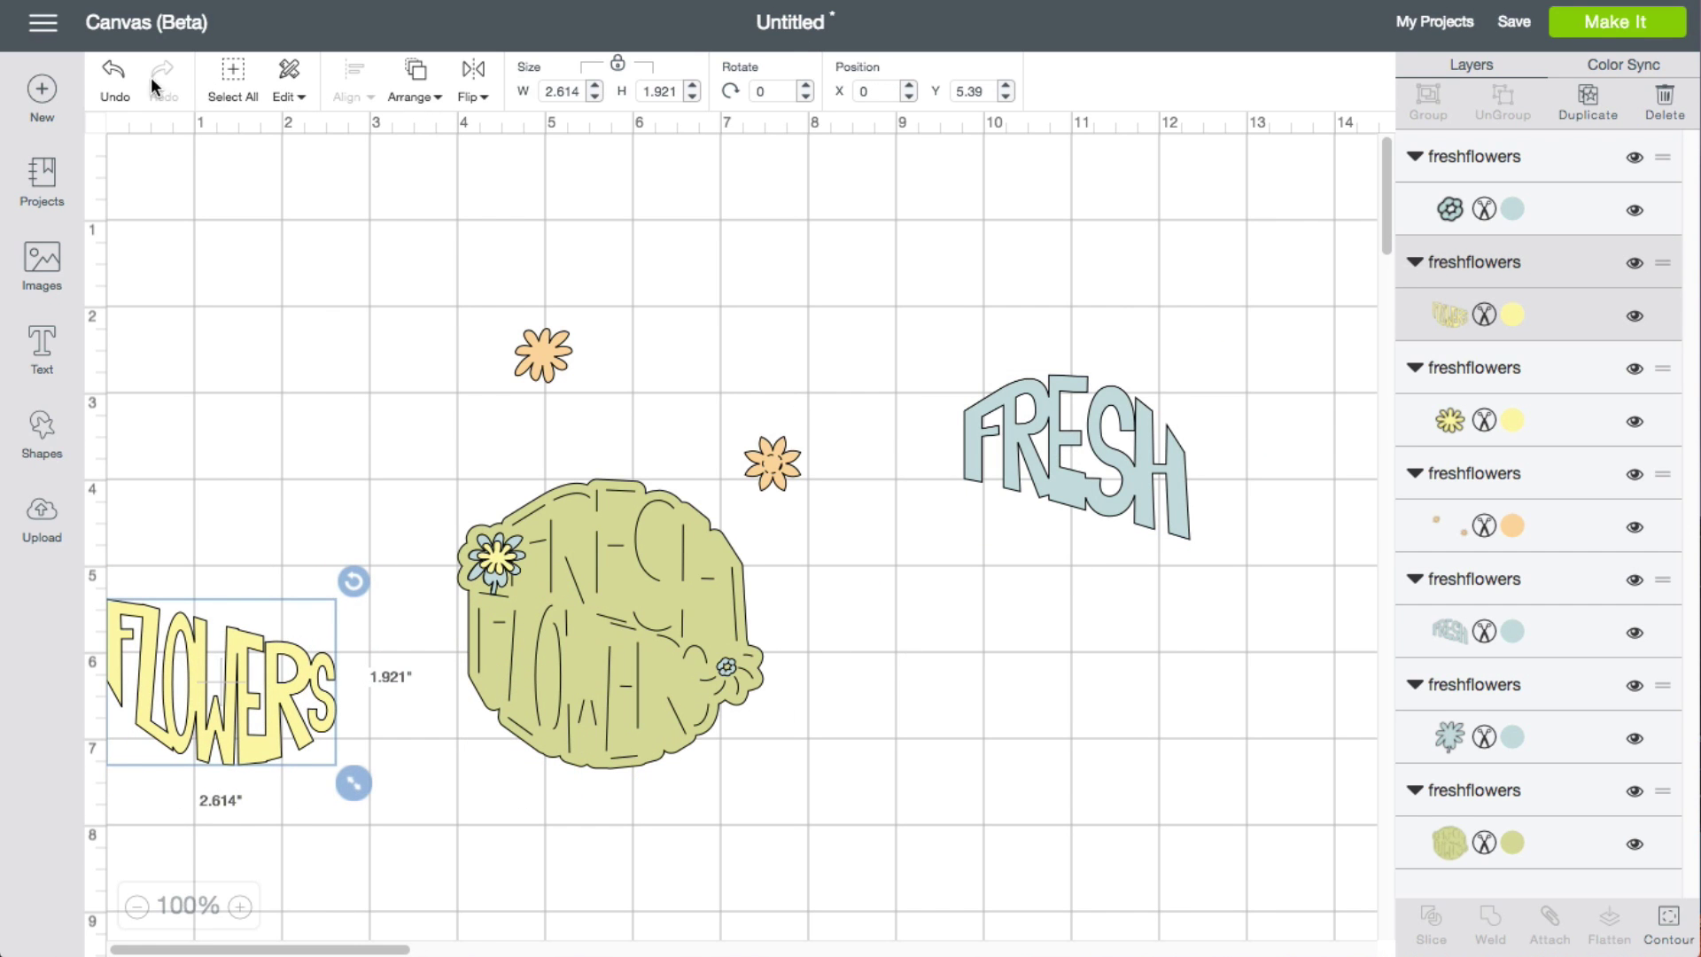
# Undo the moves of the orange flowers and both words.
pyautogui.click(118, 77)
pyautogui.click(120, 82)
pyautogui.click(119, 81)
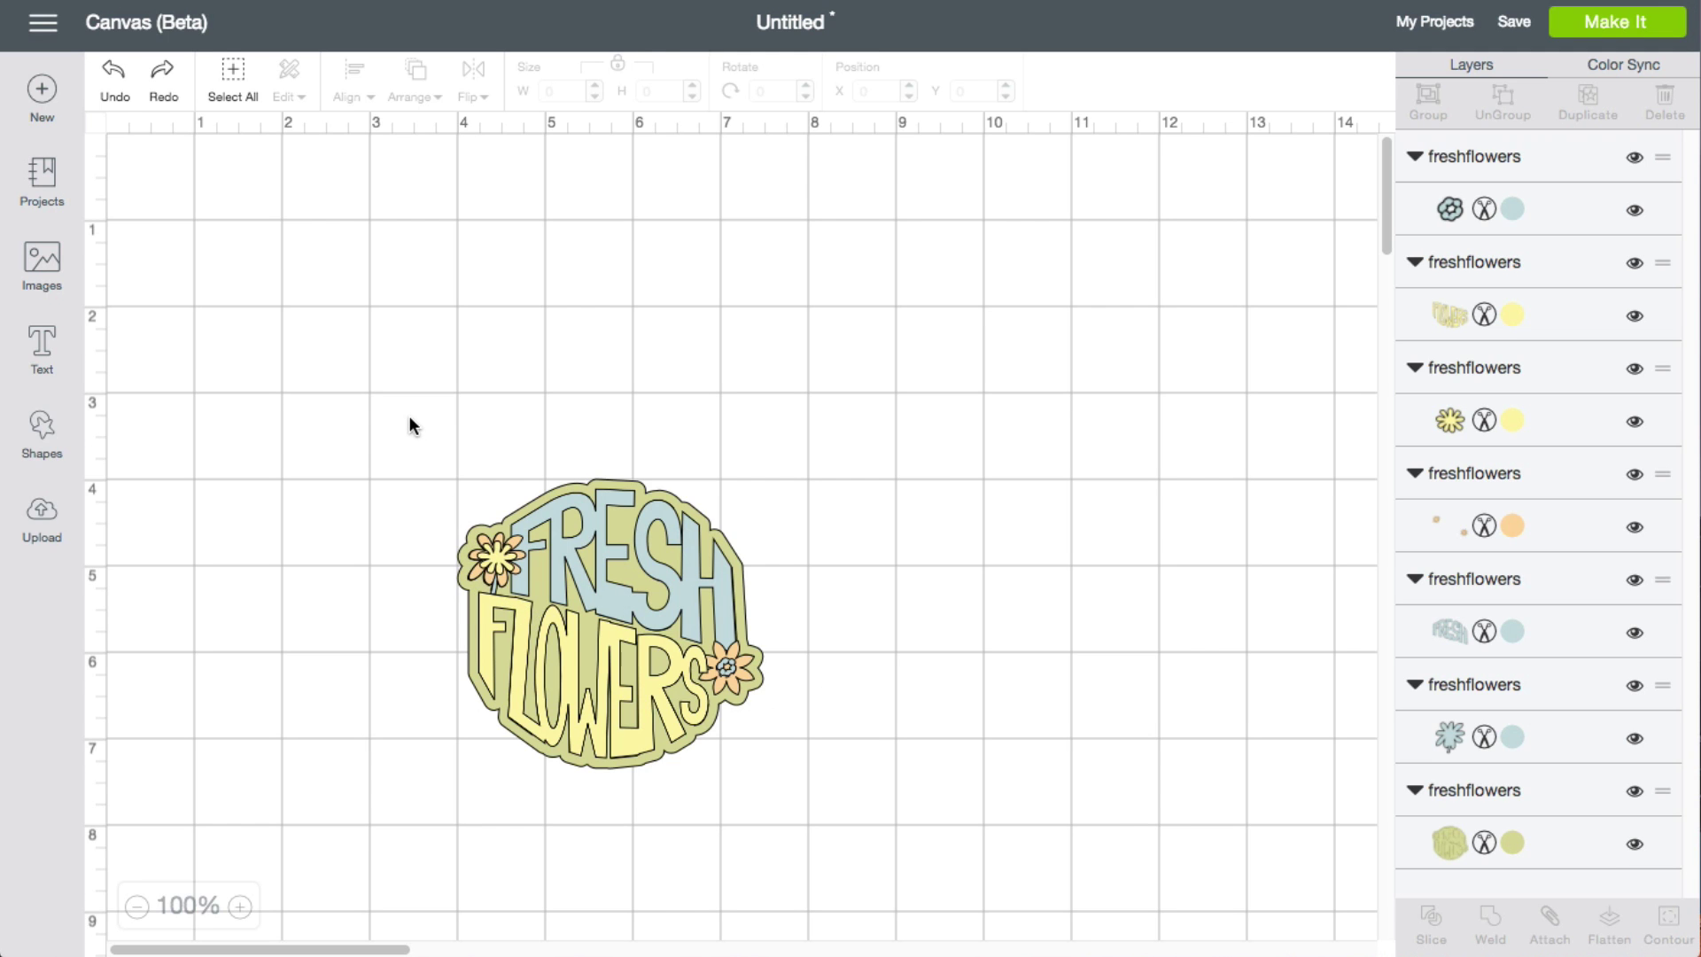
# Flatten all the Fresh Flowers layers into one printable image, preview it on the mat and return to the canvas.
pyautogui.moveTo(364, 401); pyautogui.dragTo(946, 912)
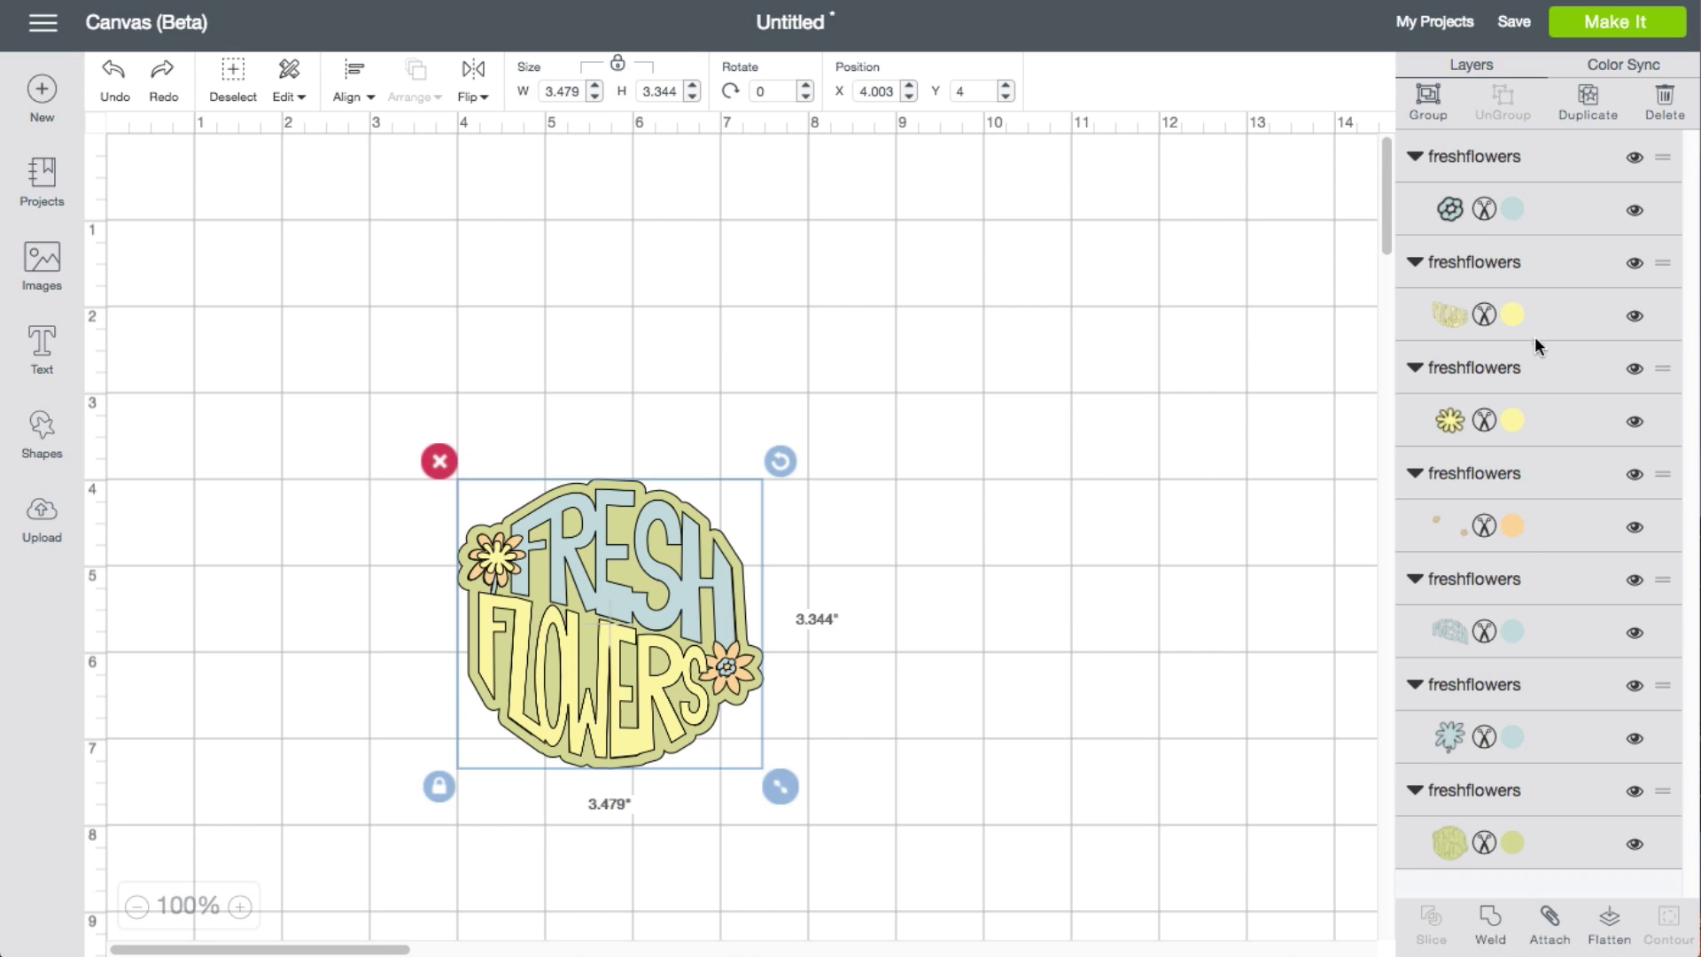
pyautogui.click(1610, 934)
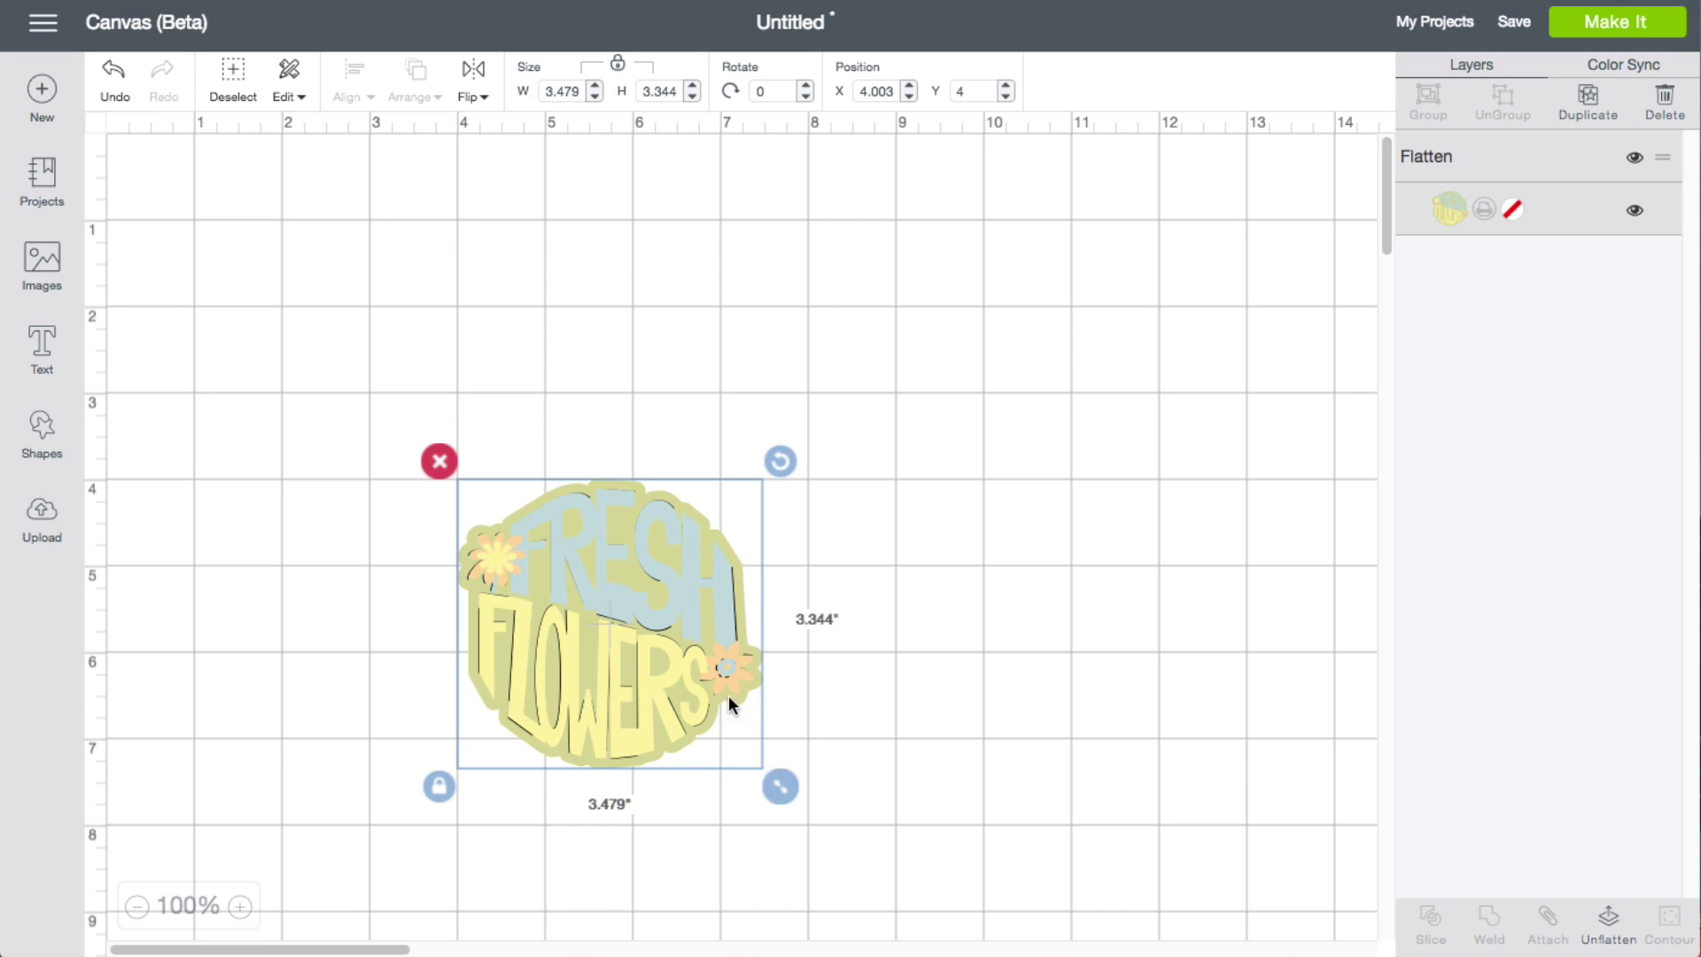
pyautogui.click(1621, 27)
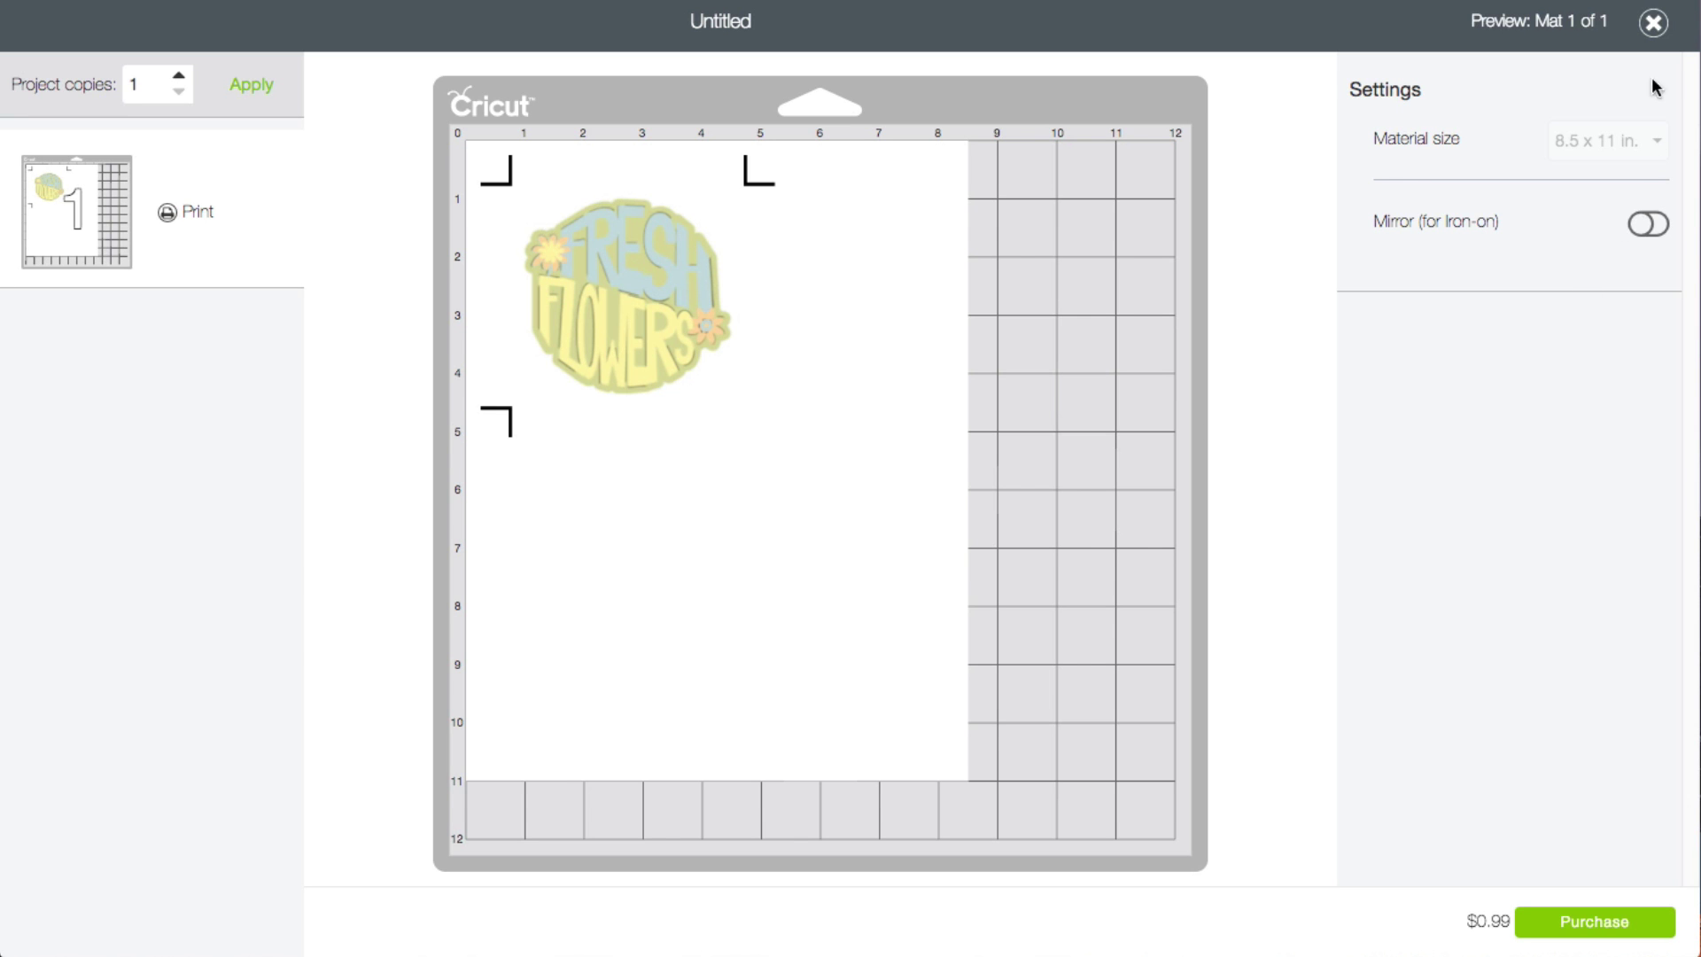
pyautogui.click(1653, 25)
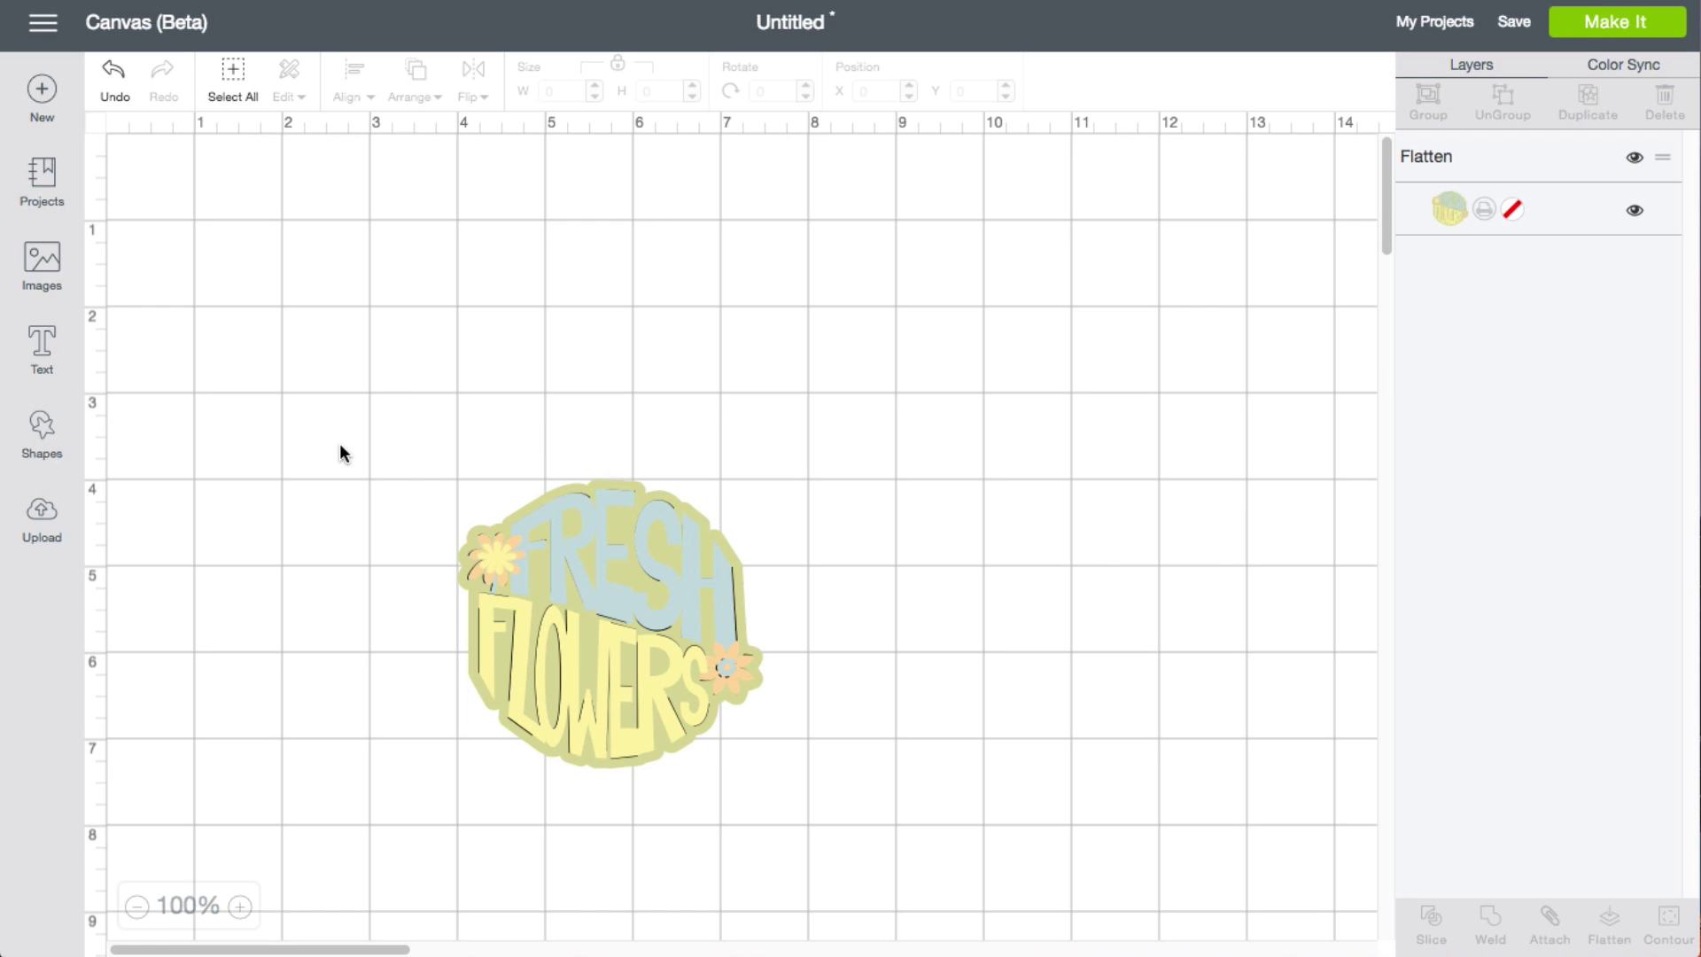
# Undo both the flattening and the ungrouping of the Fresh Flowers image.
pyautogui.click(560, 503)
pyautogui.click(123, 86)
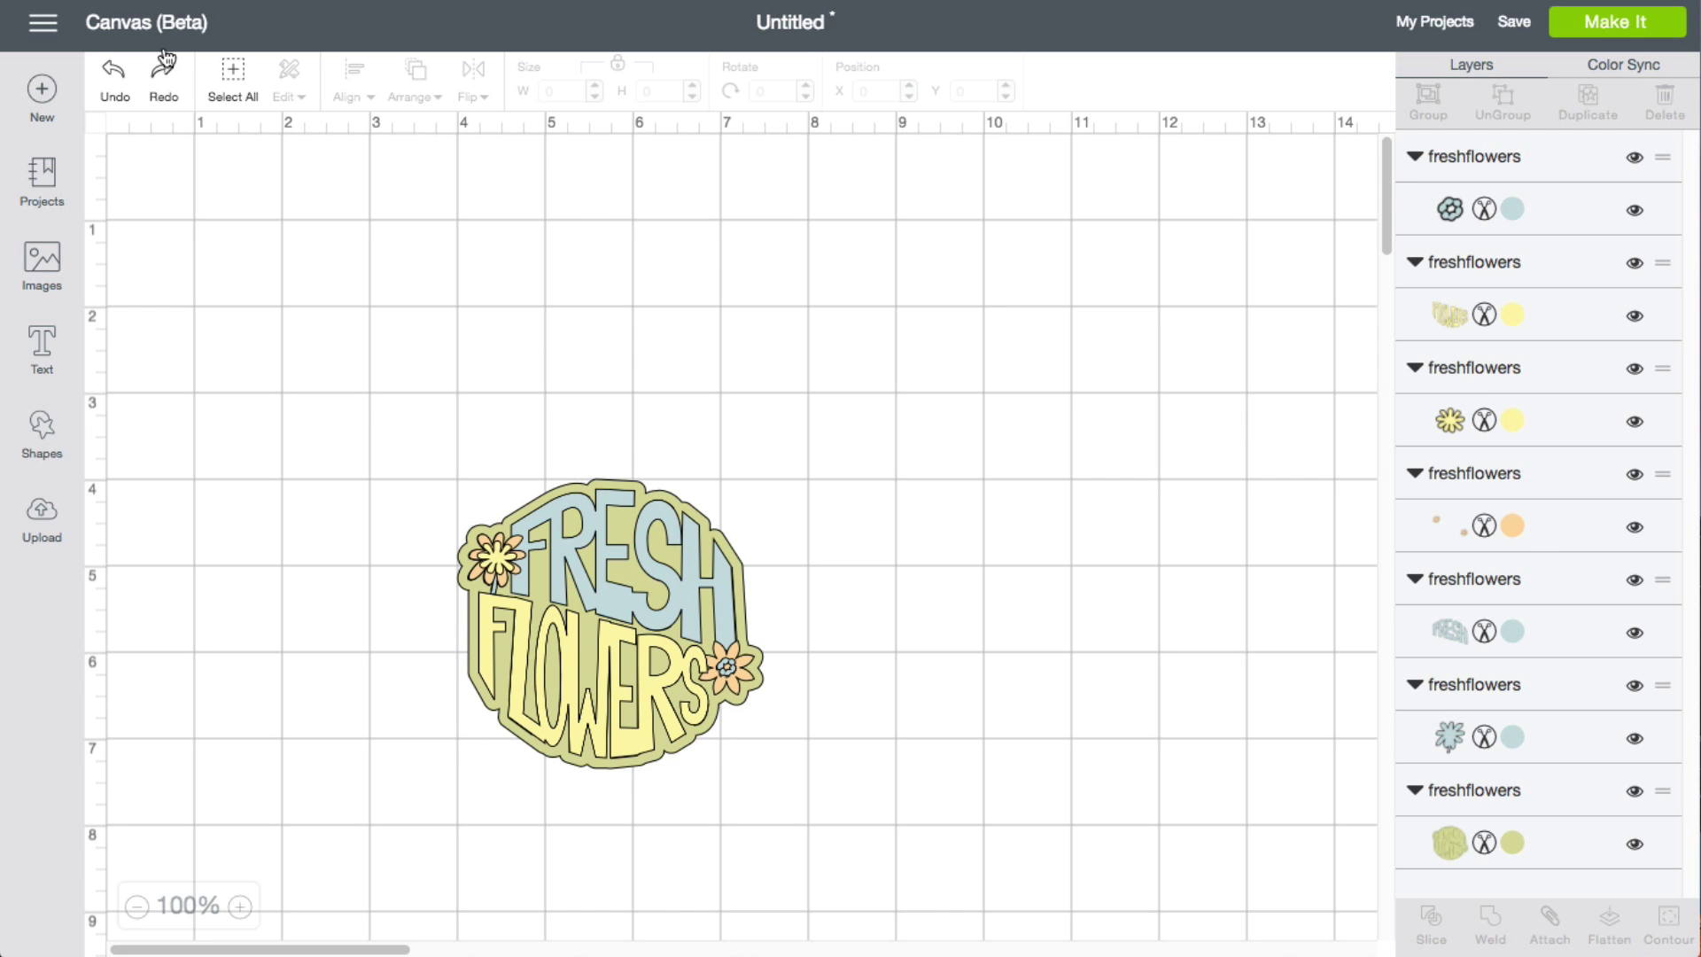
pyautogui.click(114, 75)
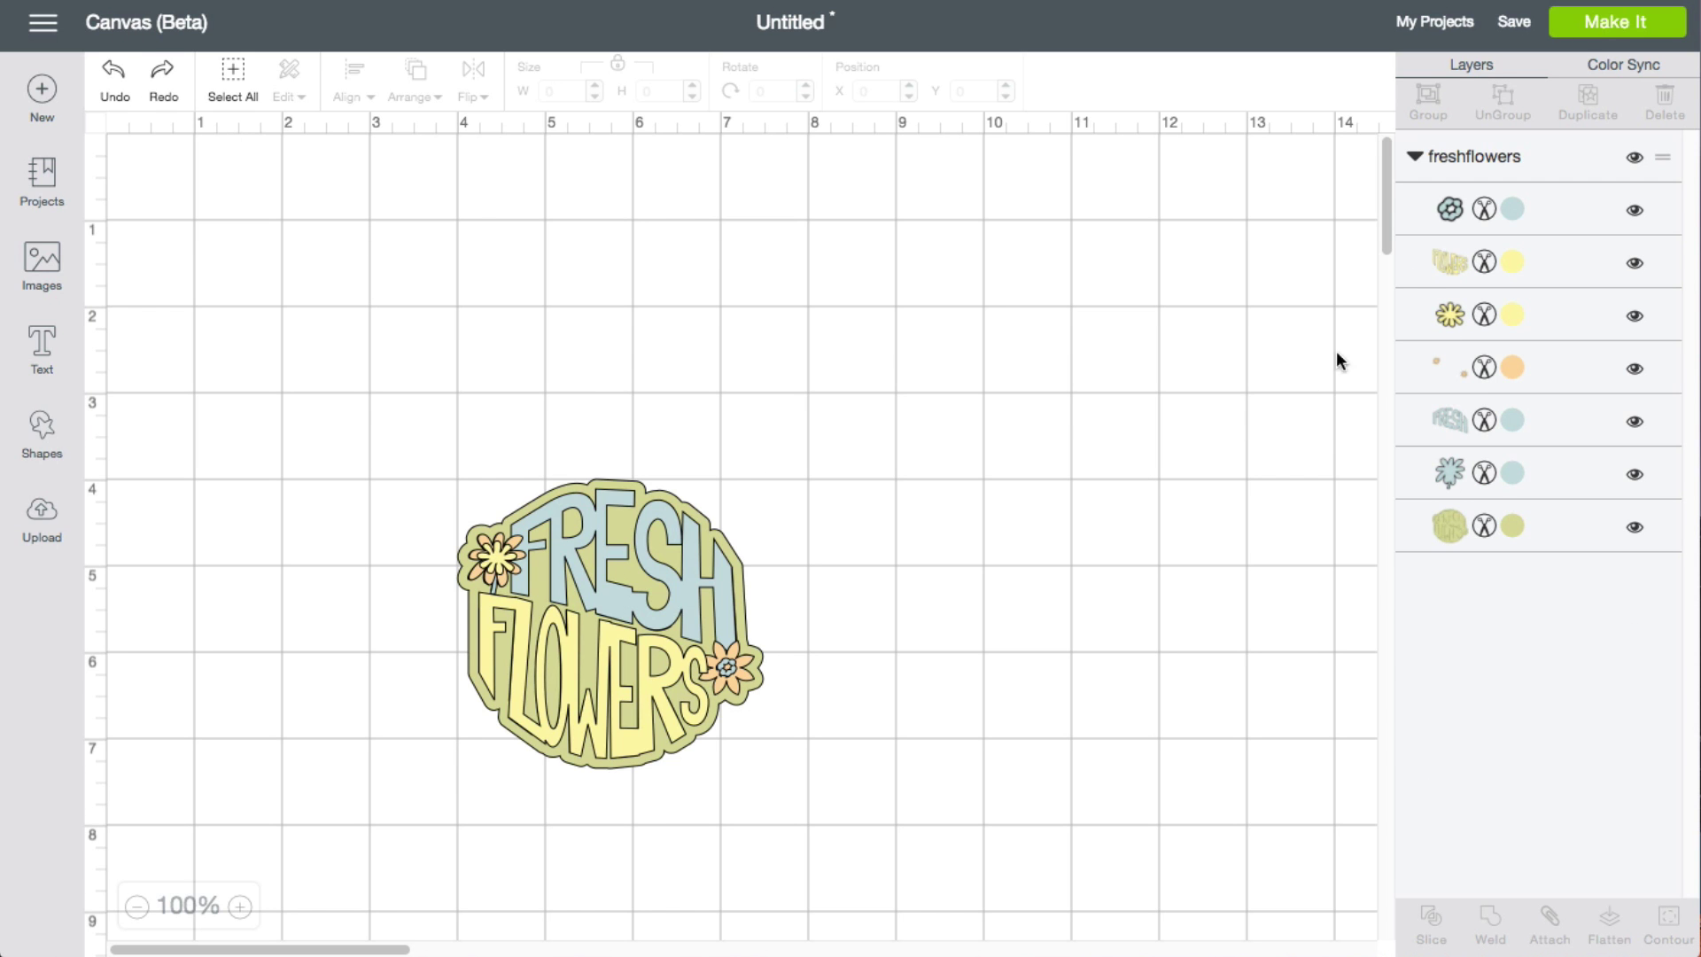
# Open the layer attributes of the small blue flower centre in the Fresh Flowers image.
pyautogui.click(1488, 215)
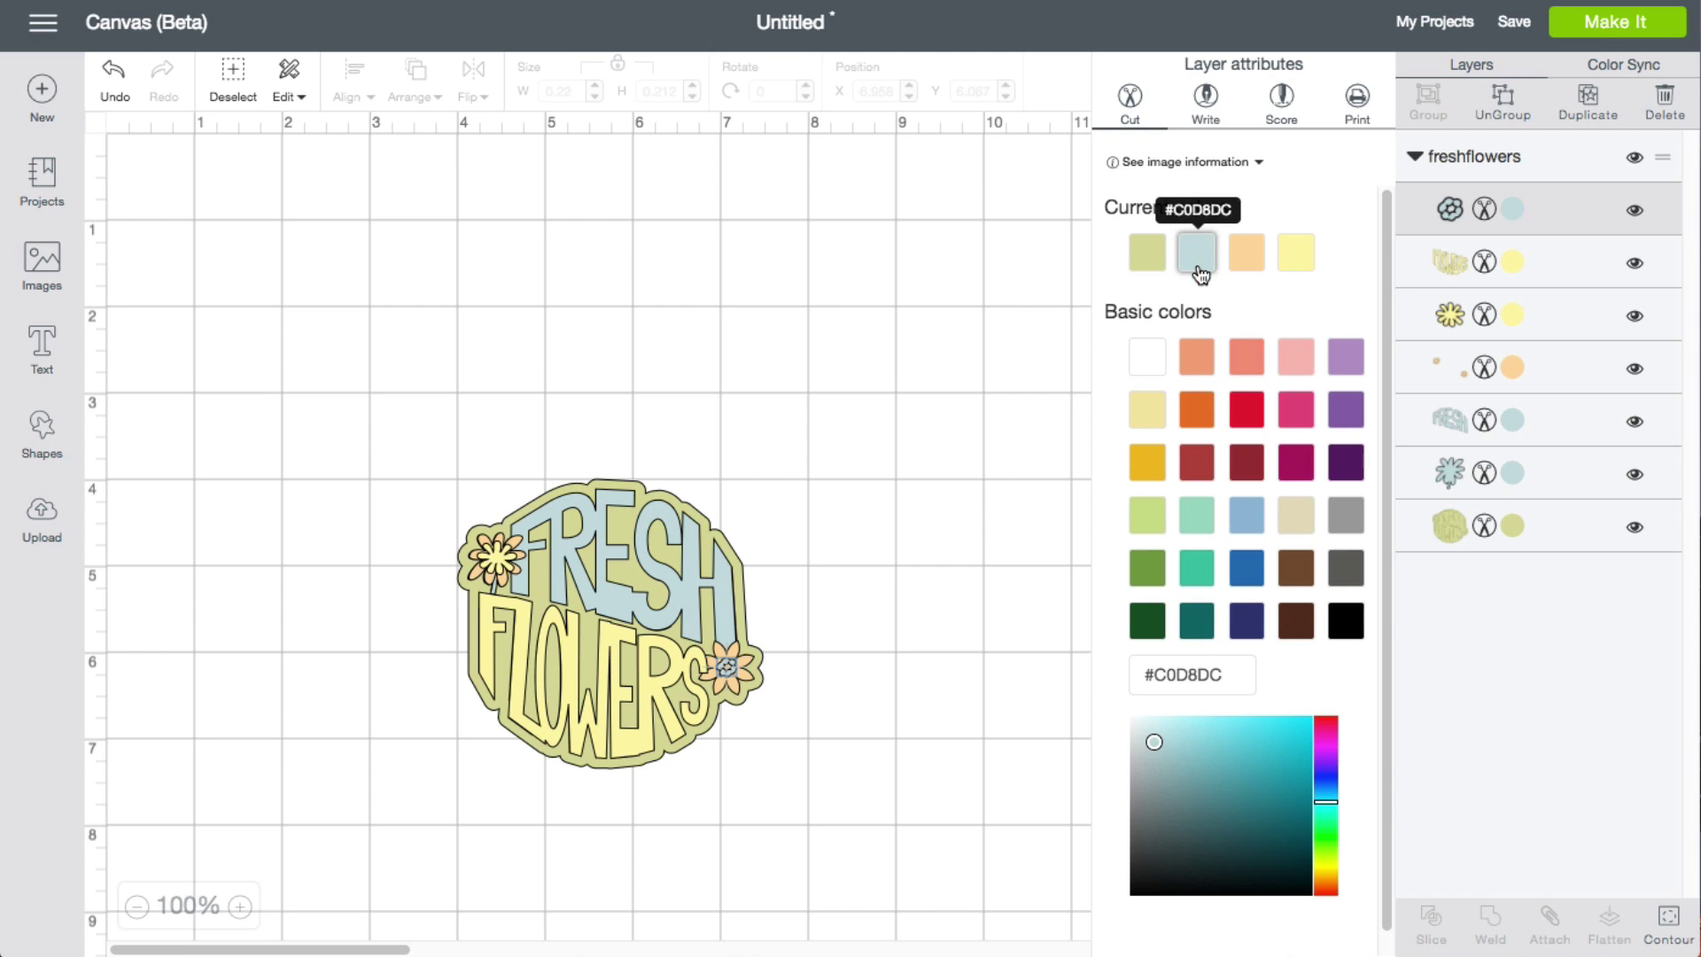